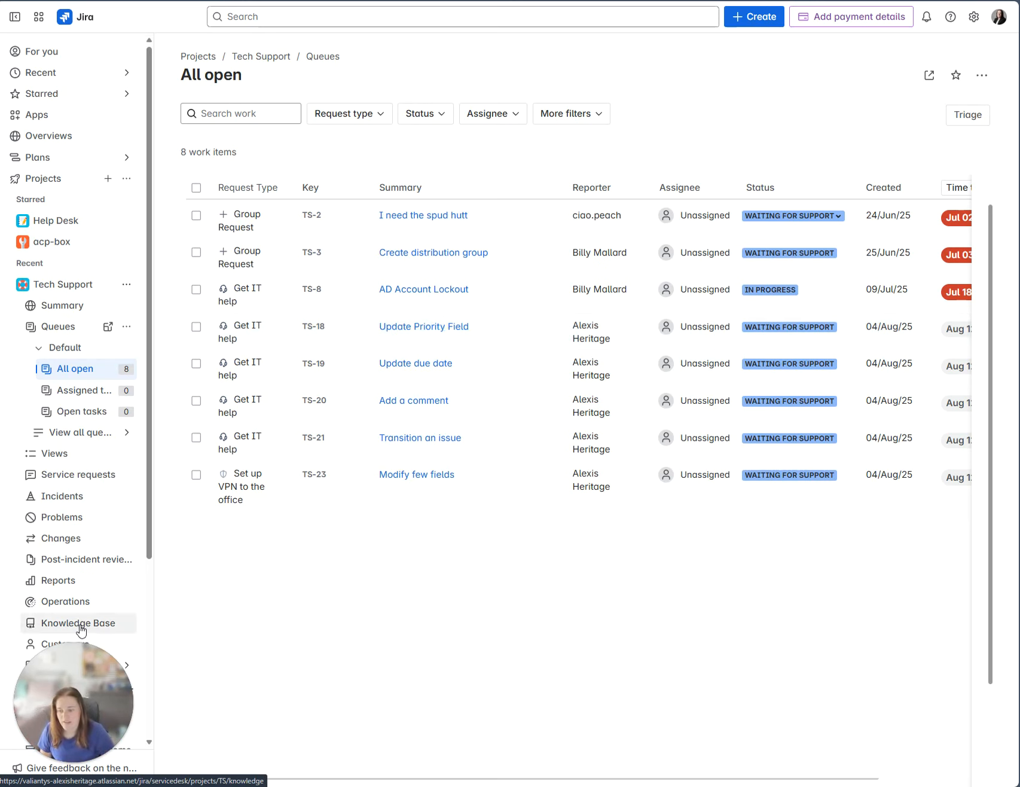
# Scroll through the Tech Support All open queue's 8 work items.
pyautogui.scroll(-3, 81, 625)
# Open the search across all work items from the Filters section.
pyautogui.scroll(-1, 77, 611)
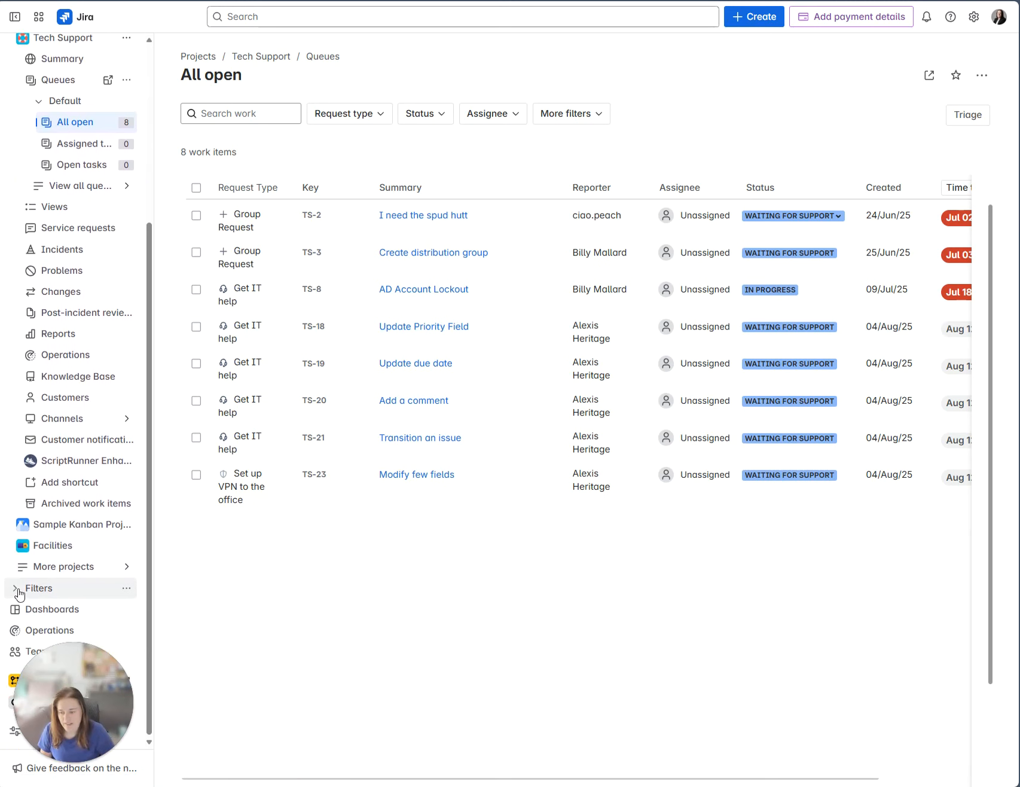
pyautogui.click(16, 588)
pyautogui.click(37, 611)
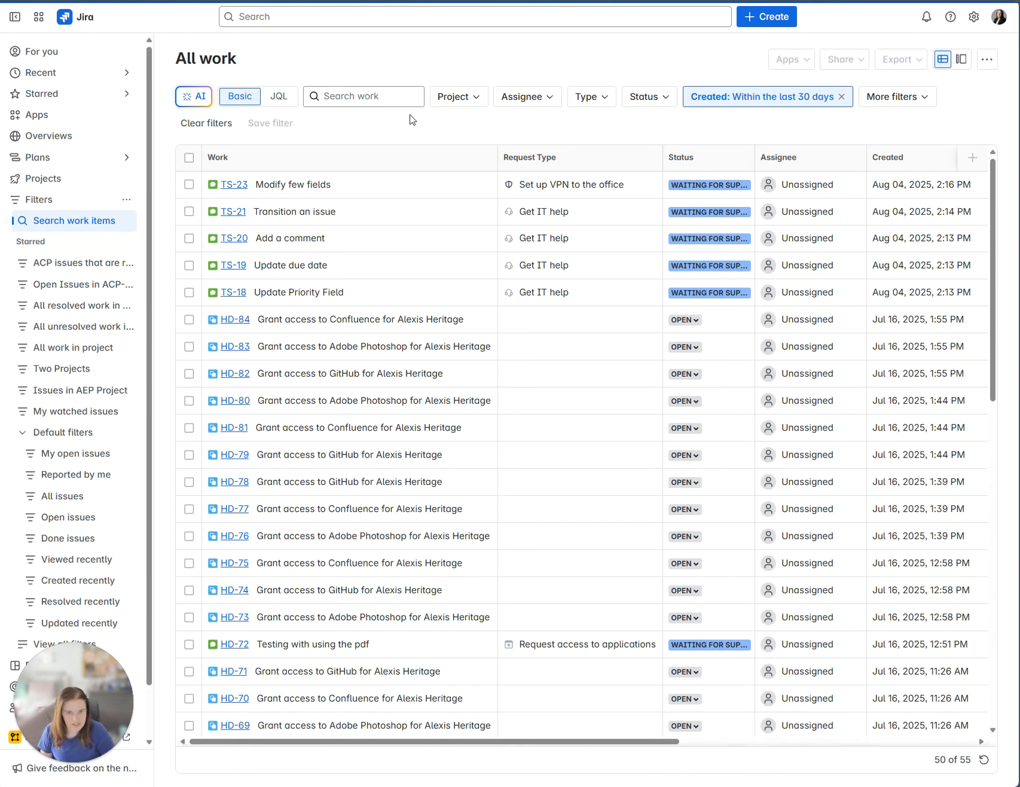
# Filter the search to project Tech Support, created within the last 1 day.
pyautogui.click(459, 102)
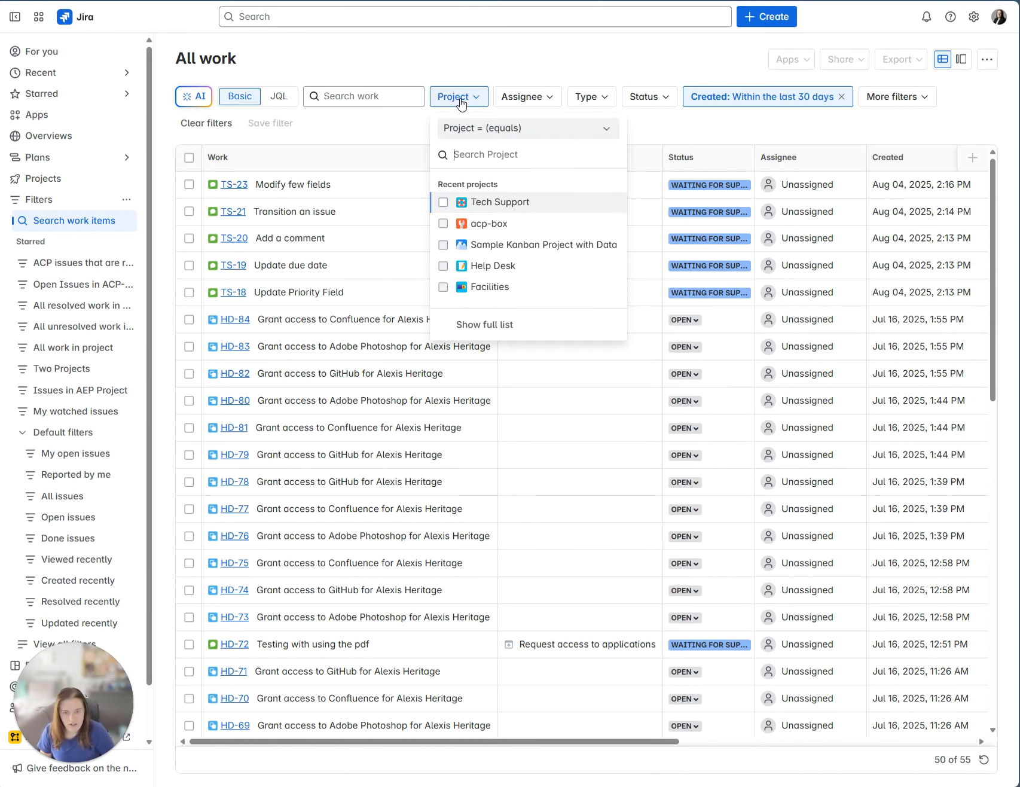
pyautogui.click(490, 202)
pyautogui.click(732, 134)
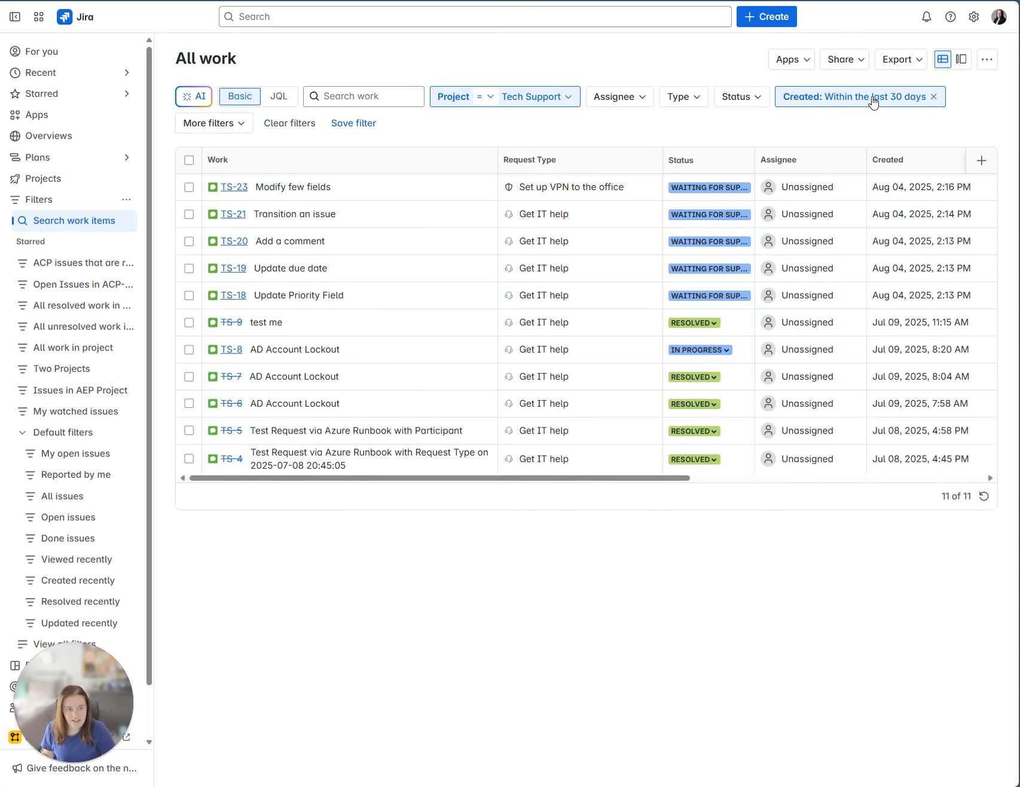
pyautogui.click(873, 103)
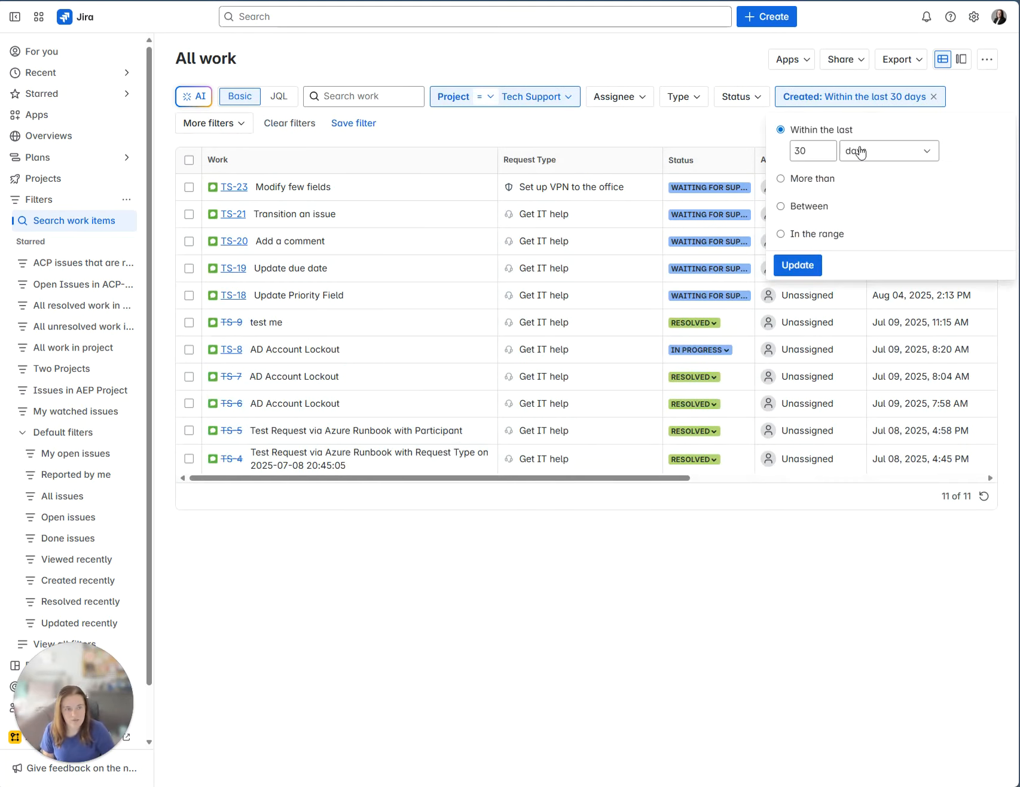
pyautogui.click(822, 150)
pyautogui.press('BackSpace')
pyautogui.press('BackSpace')
pyautogui.write('1')
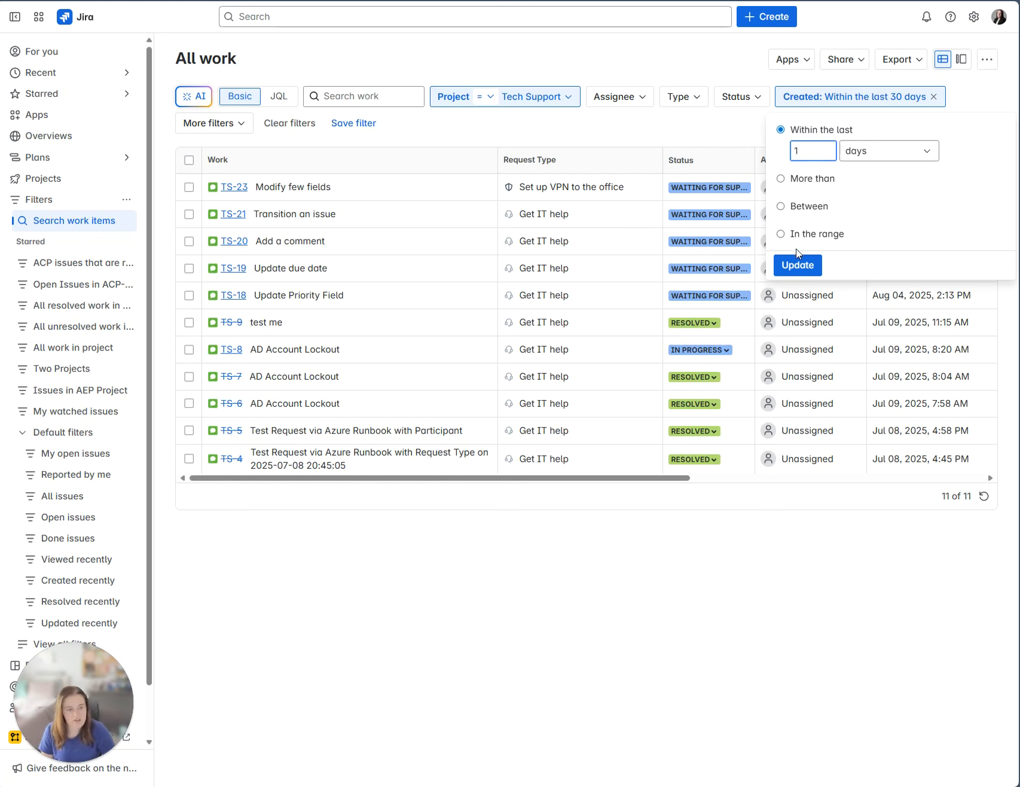
pyautogui.click(799, 264)
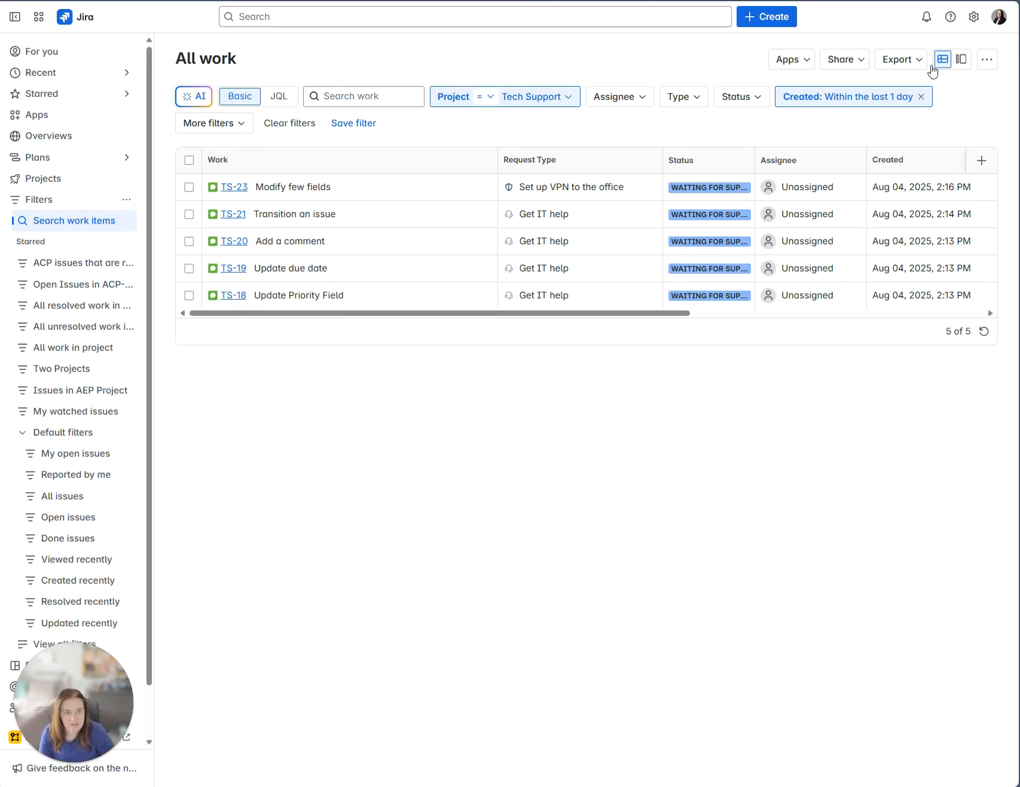
# Export the five filtered results as CSV with all fields.
pyautogui.click(902, 62)
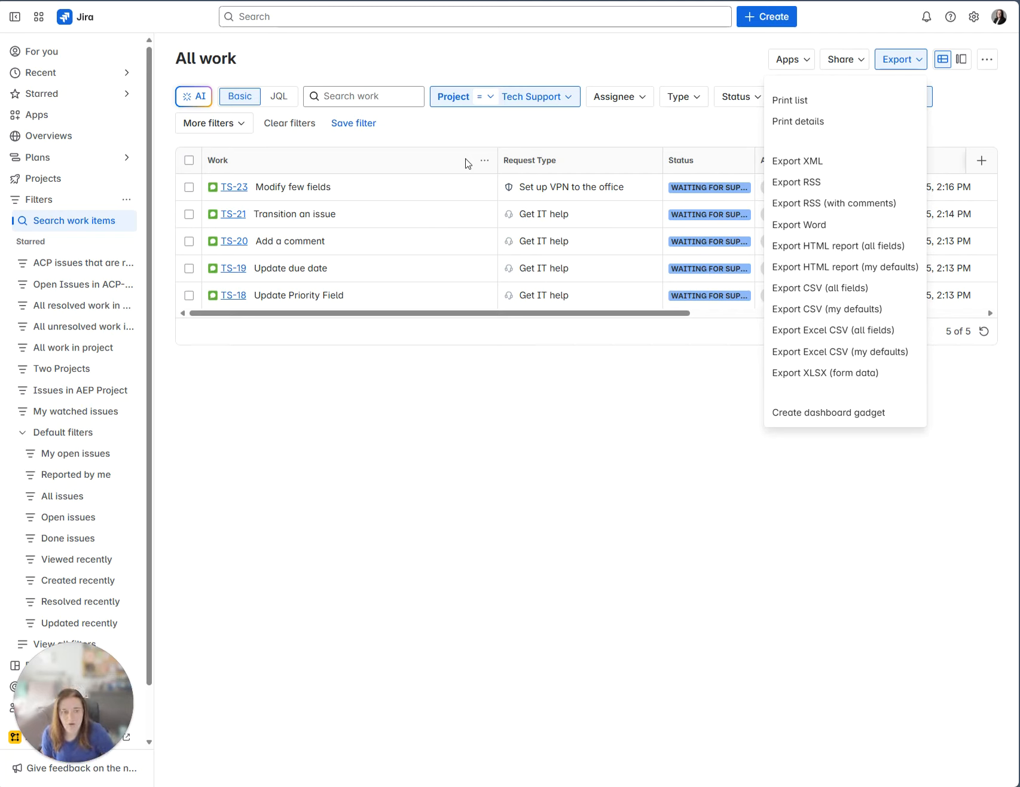
pyautogui.click(828, 290)
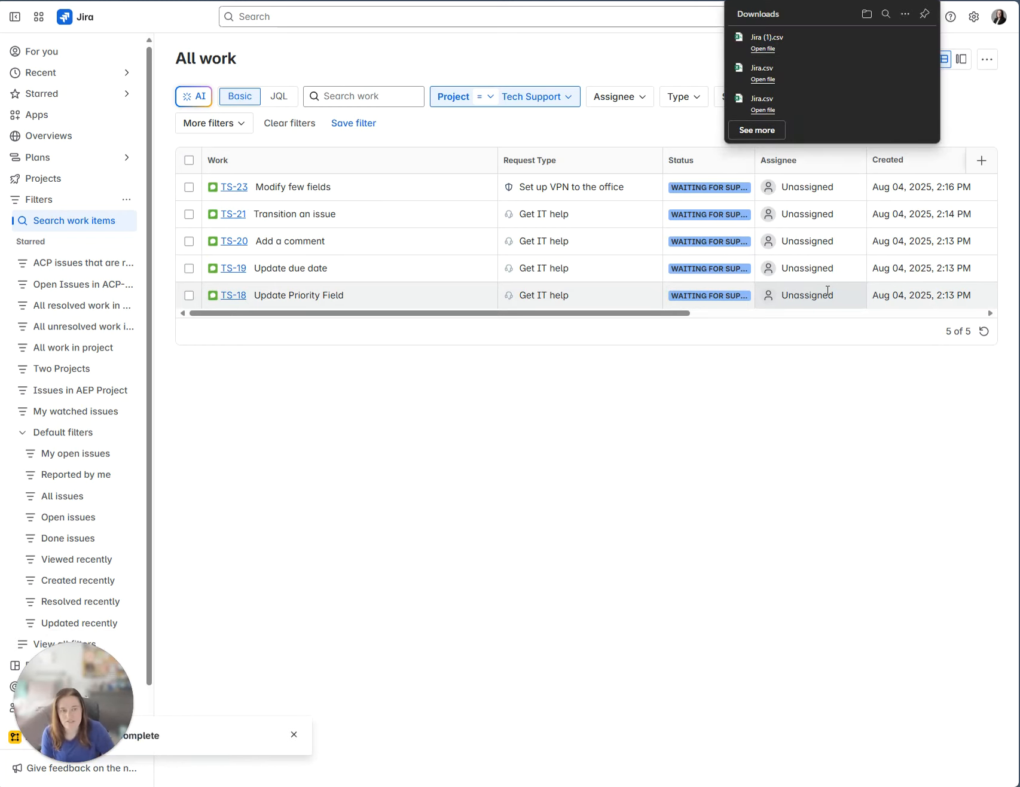
# Open the downloaded Jira (1).csv in Excel and focus its window.
pyautogui.click(763, 49)
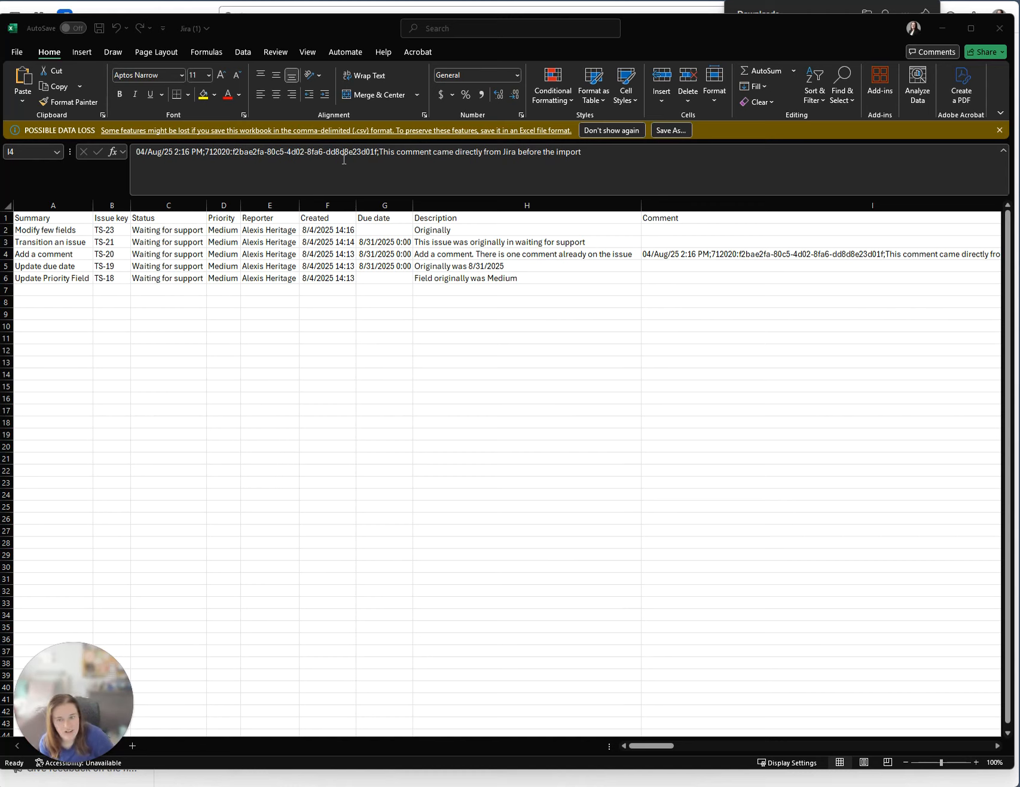
pyautogui.click(668, 746)
# Change TS-18's priority in D6 from Medium to Low, then check TS-19's due date.
pyautogui.moveTo(673, 749); pyautogui.dragTo(689, 749)
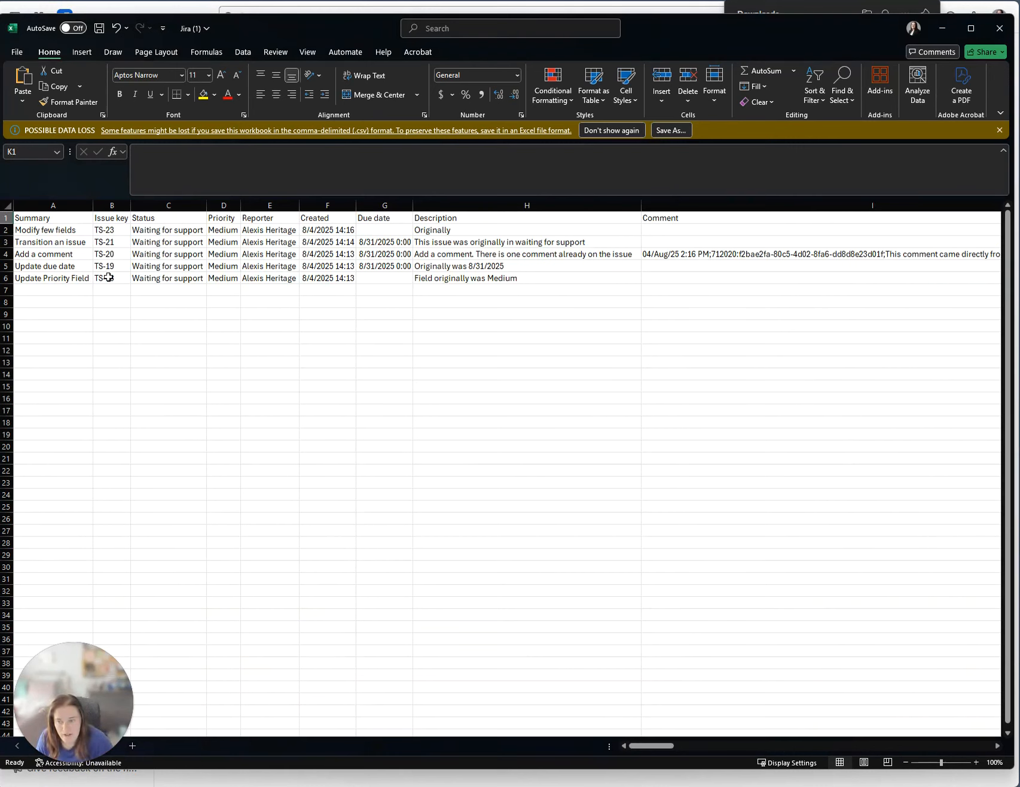
pyautogui.click(219, 280)
pyautogui.write('Low')
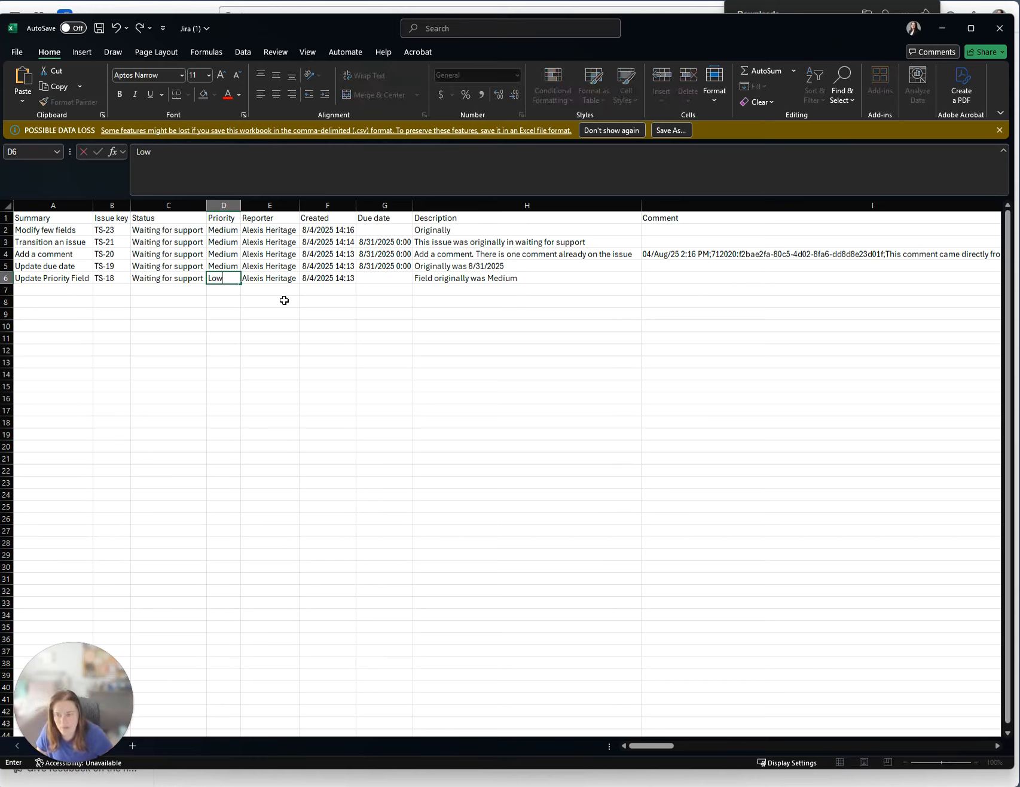
pyautogui.moveTo(273, 374); pyautogui.dragTo(302, 374)
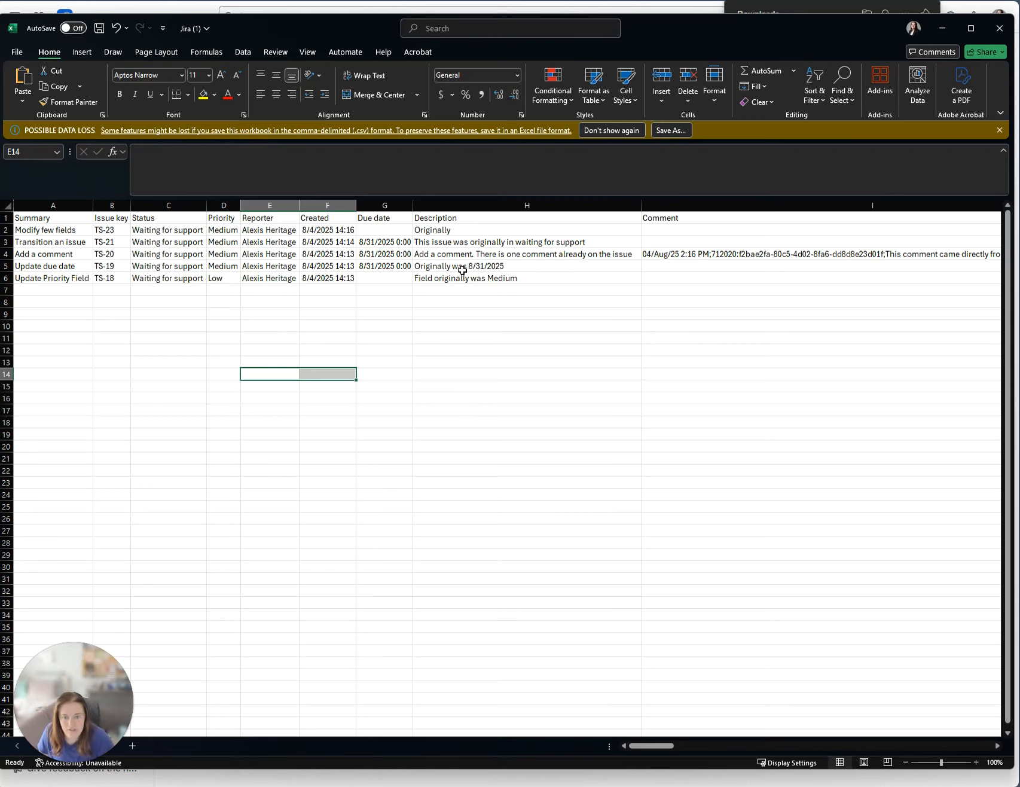
pyautogui.click(385, 265)
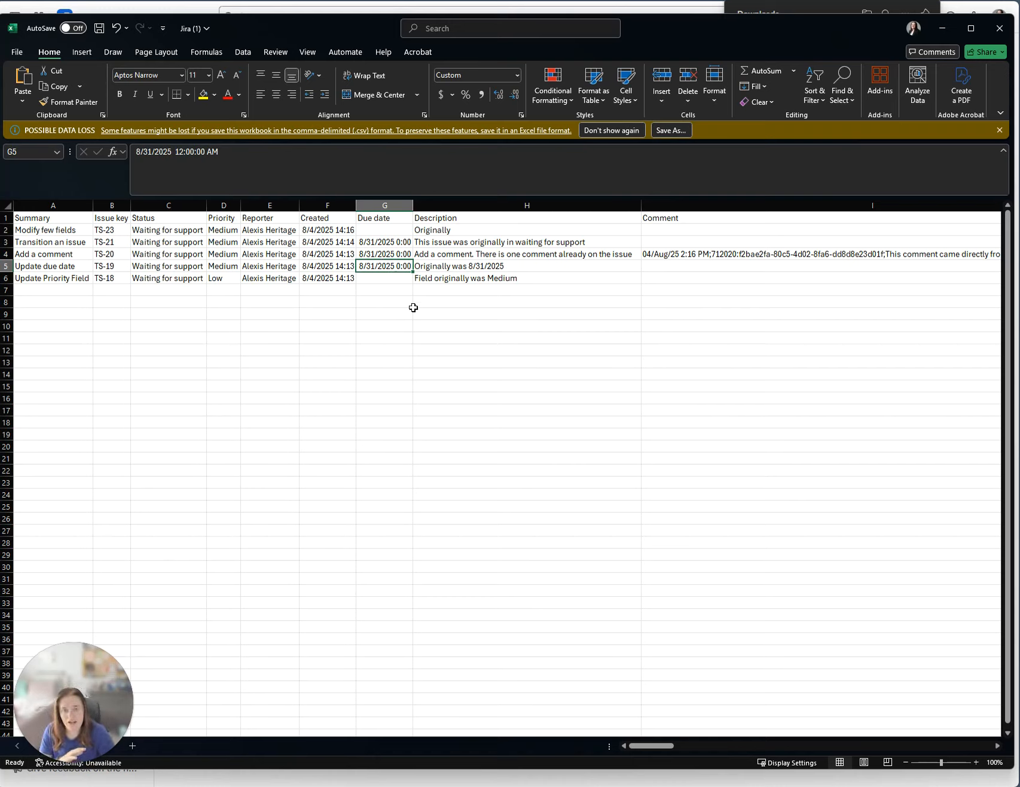
# Give the Created and Due date columns F:G the custom format dd/MMM/yy h:mm.
pyautogui.moveTo(328, 206); pyautogui.dragTo(370, 204)
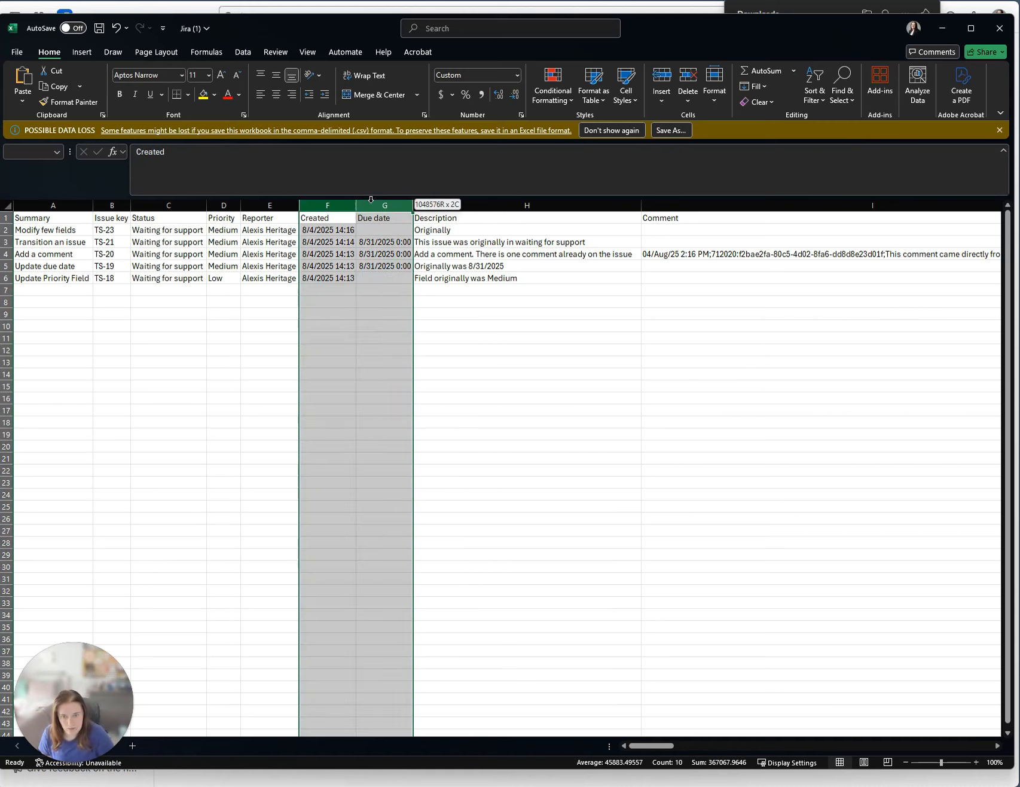
pyautogui.rightClick(375, 204)
pyautogui.click(407, 379)
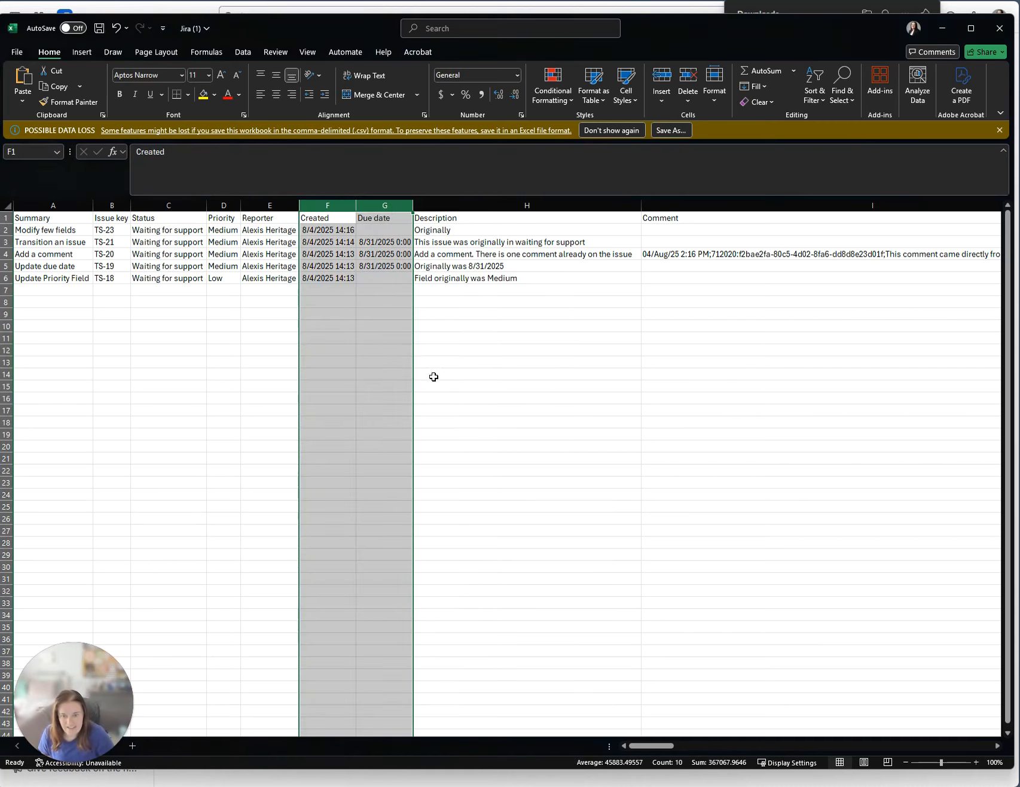
pyautogui.click(302, 365)
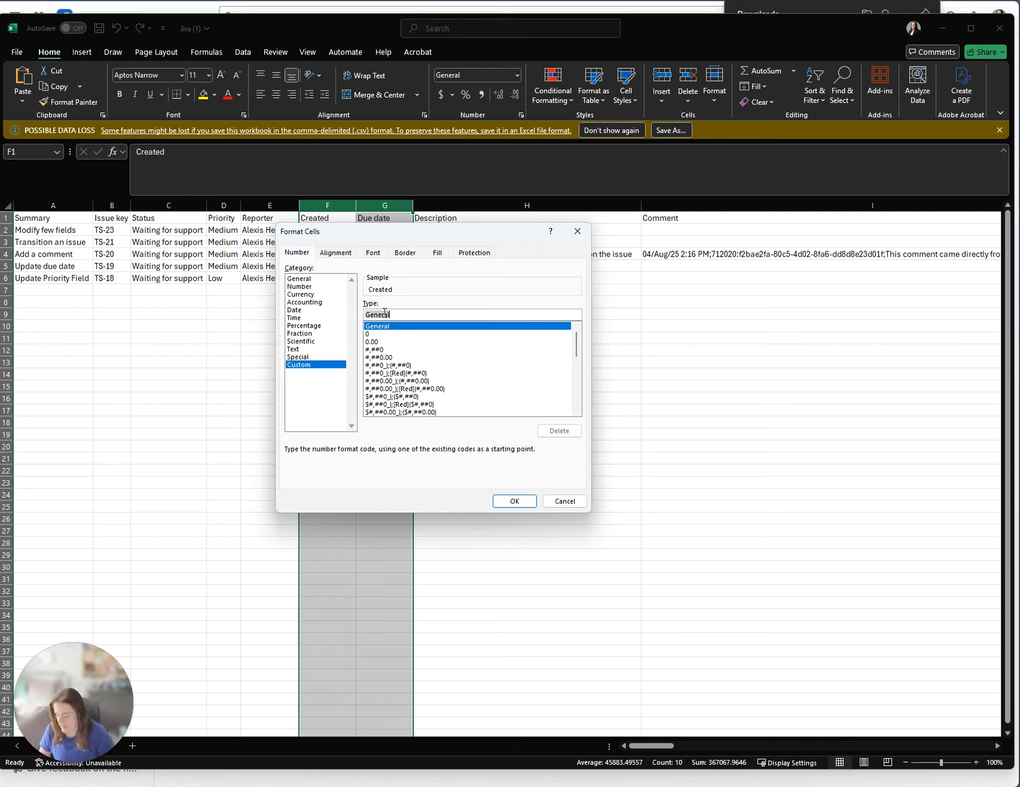
pyautogui.write('dd/MMM/yy h:mm')
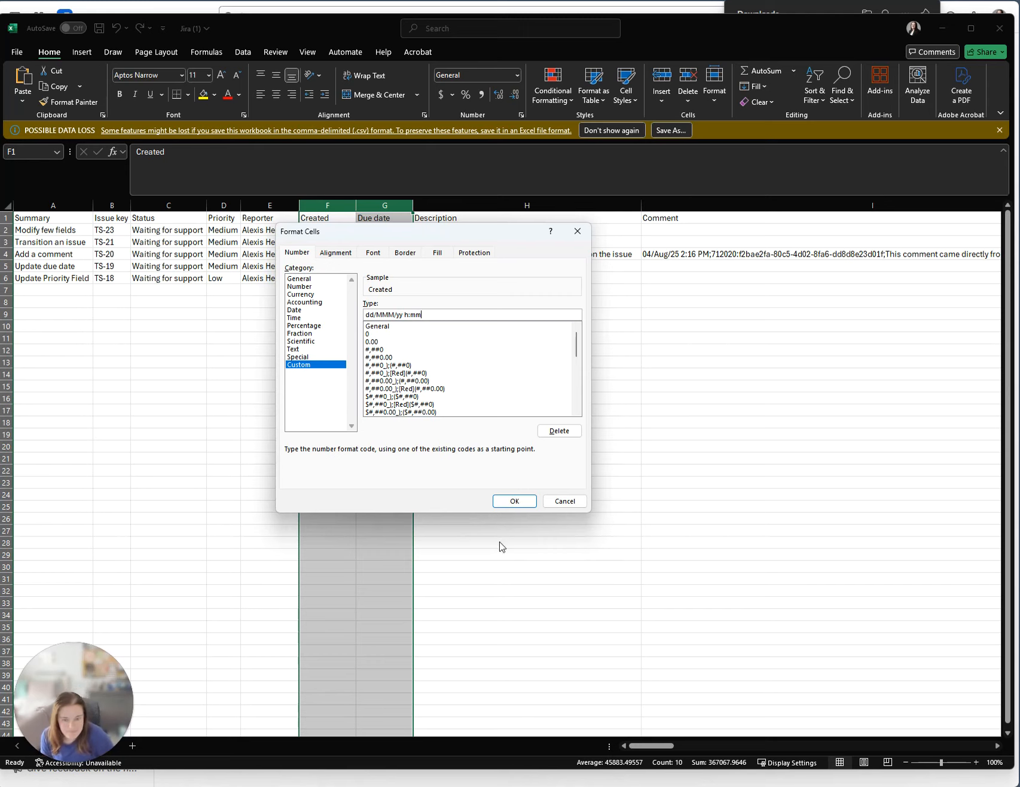
pyautogui.click(514, 501)
pyautogui.click(522, 476)
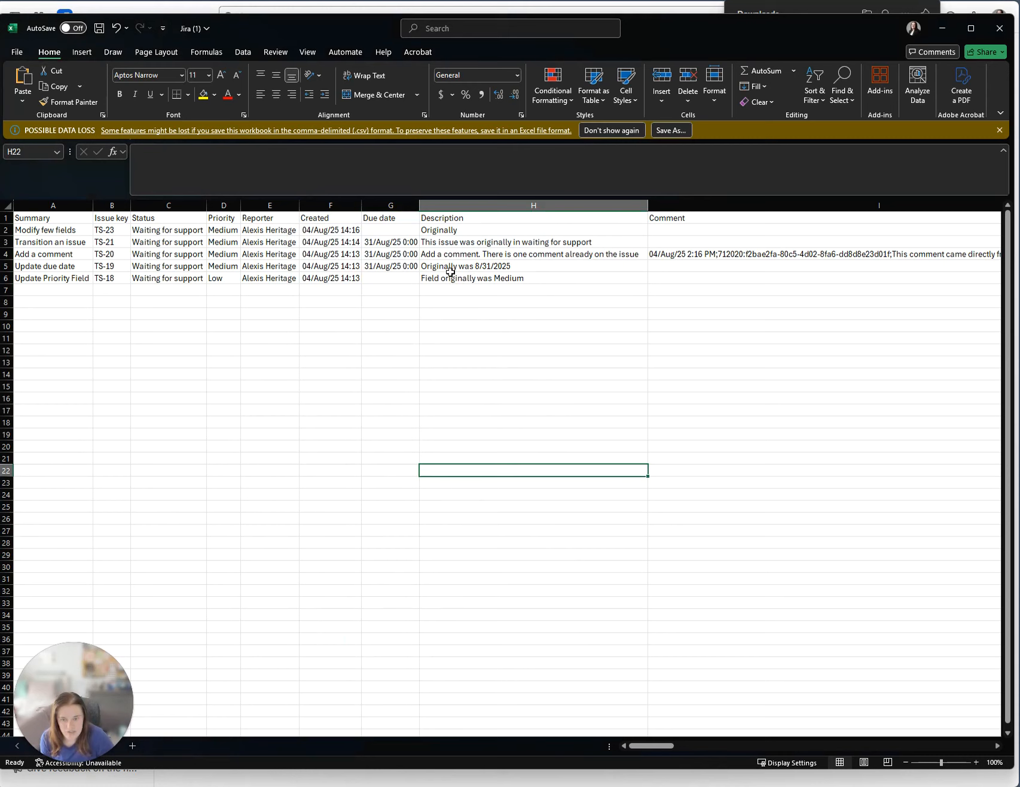
# Change TS-19's due date in G5 from 8/31/2025 to 10/31/2025.
pyautogui.click(383, 270)
pyautogui.click(141, 152)
pyautogui.press('BackSpace')
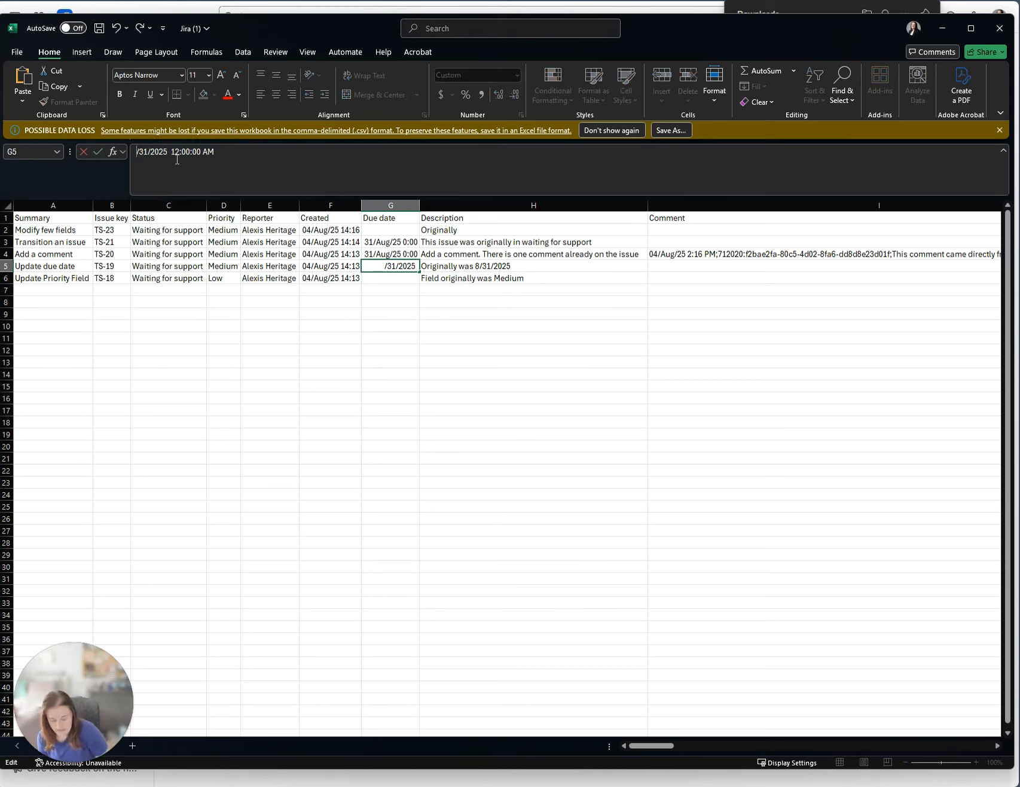
pyautogui.write('10')
pyautogui.click(549, 364)
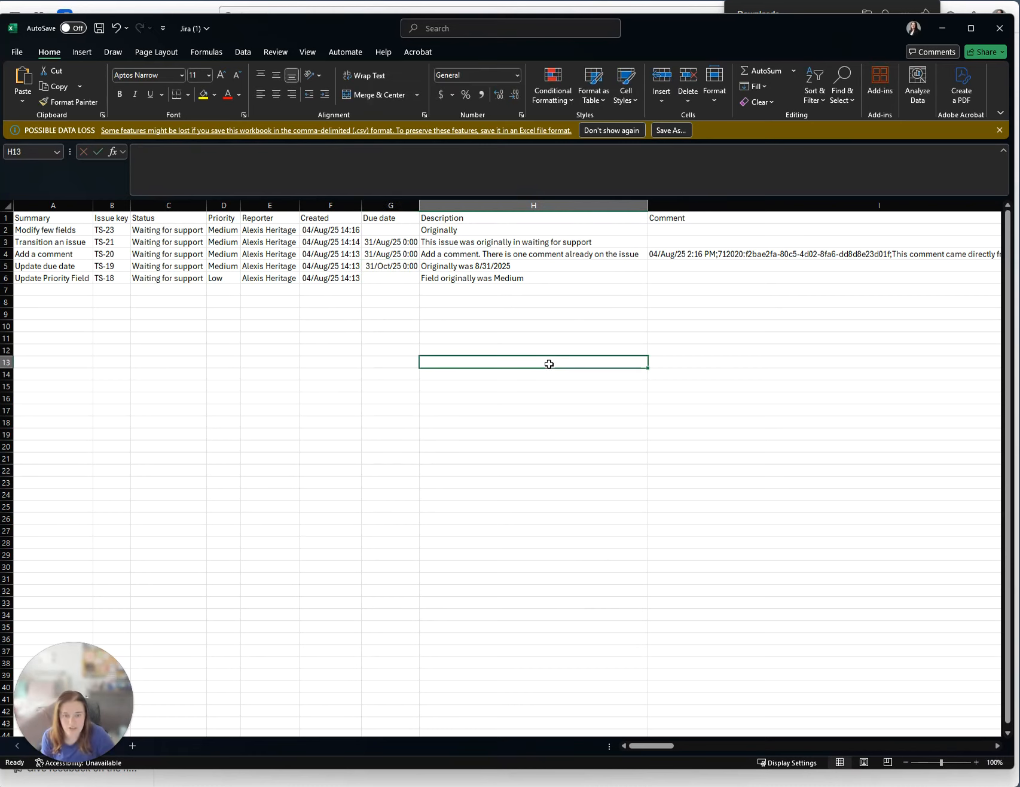
# Look over the summary cells and select TS-21's status cell C3.
pyautogui.click(42, 254)
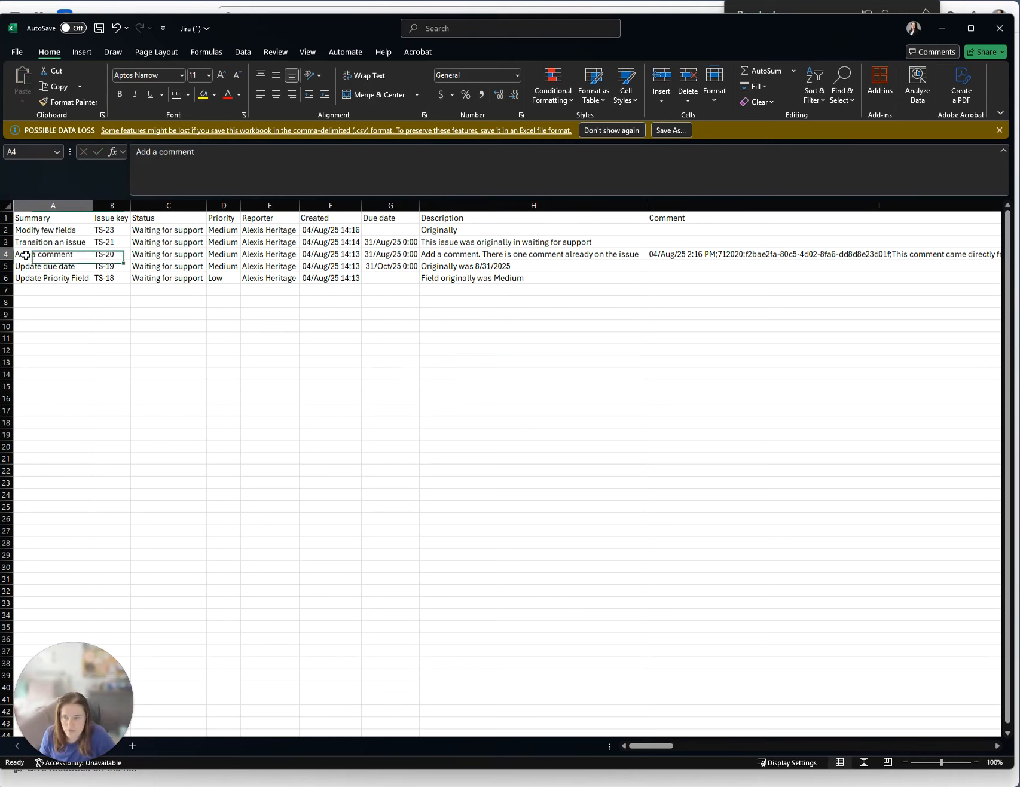
pyautogui.click(49, 243)
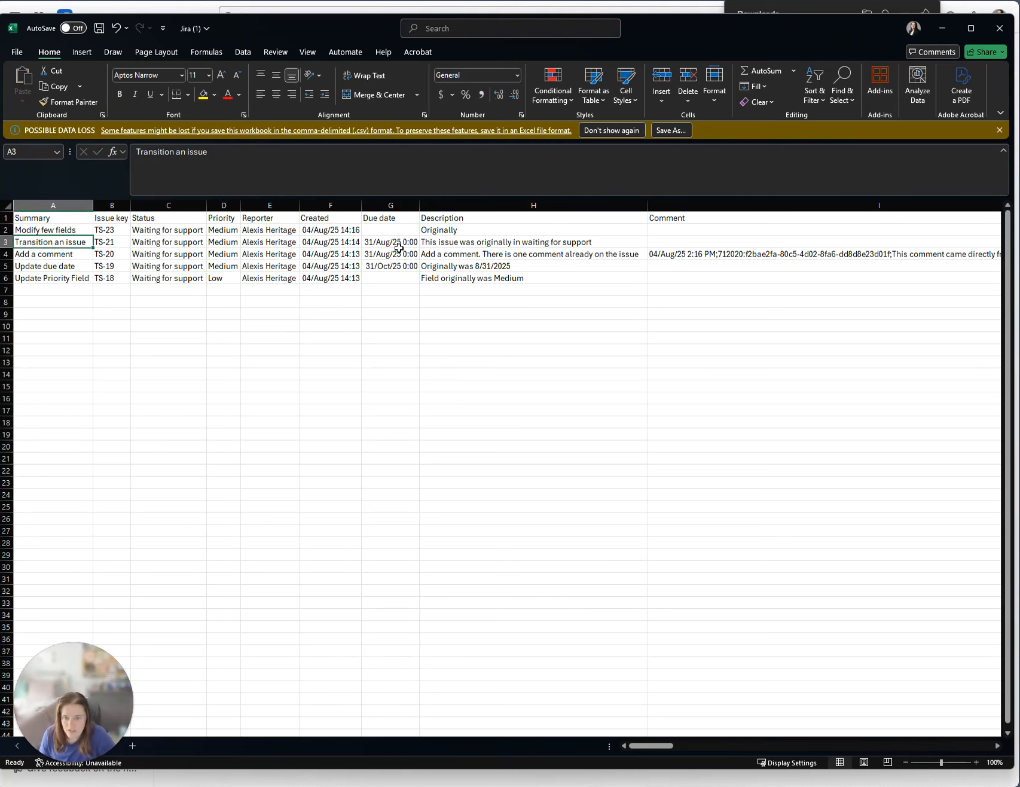
pyautogui.click(171, 244)
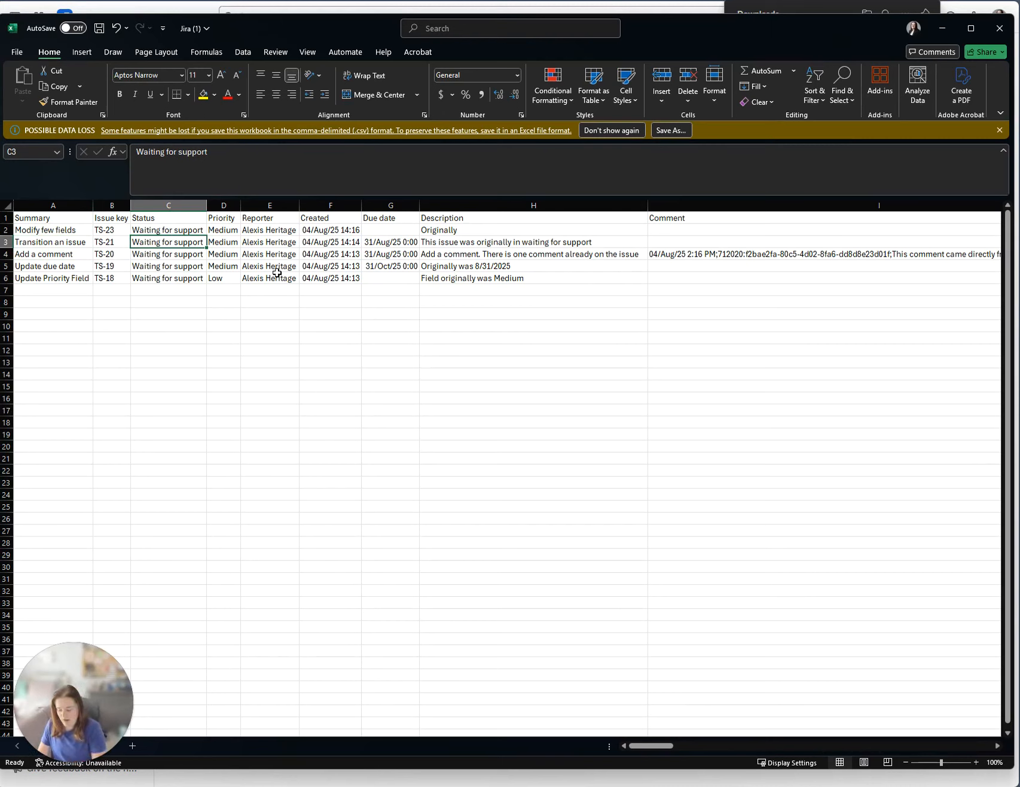
# Set TS-21's status to In Progress and review TS-23's description in H2.
pyautogui.write('In Pr')
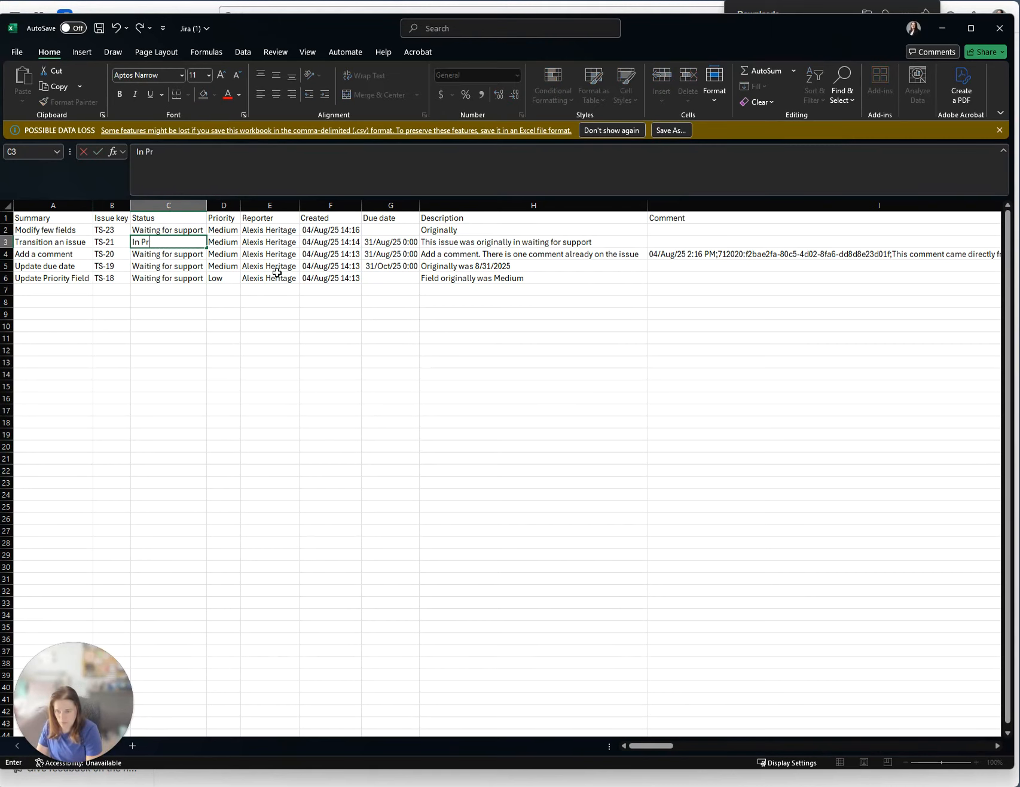
pyautogui.write('ogress')
pyautogui.press('Tab')
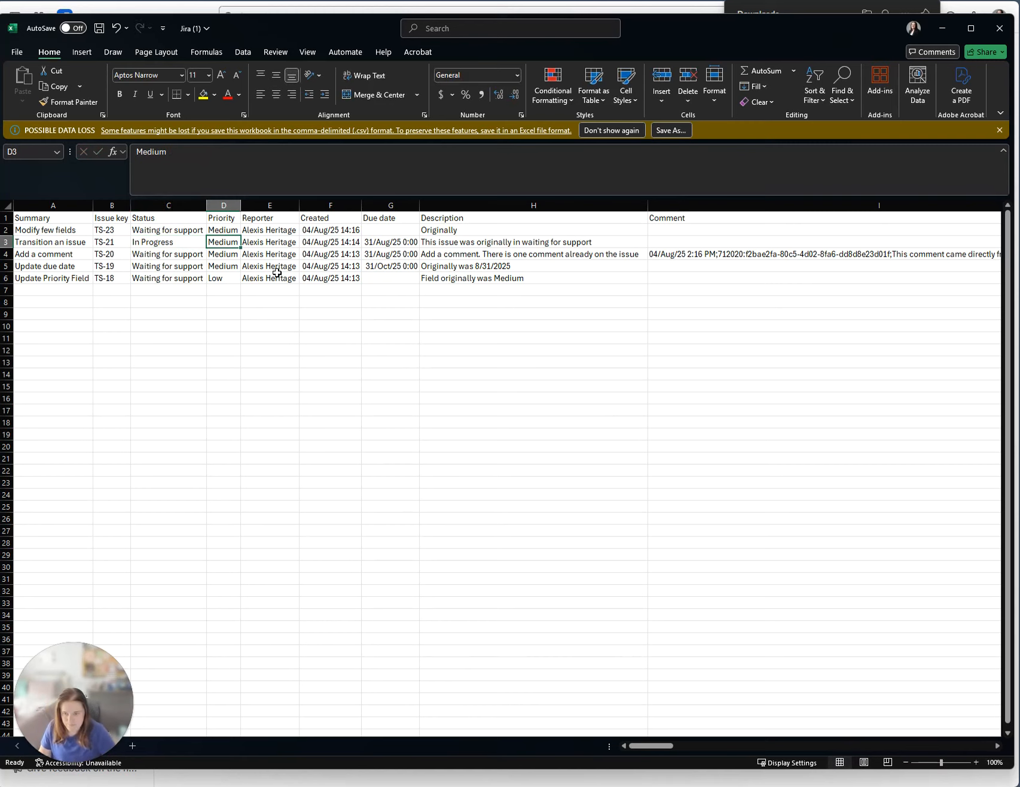
pyautogui.click(53, 232)
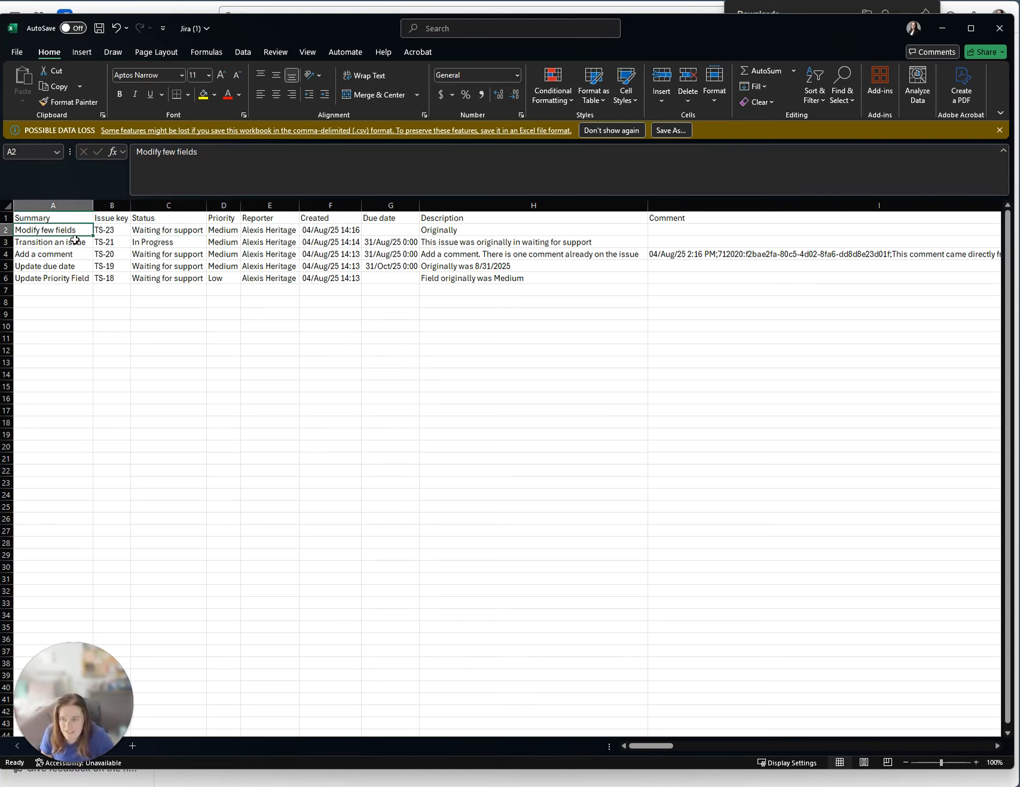
pyautogui.click(508, 233)
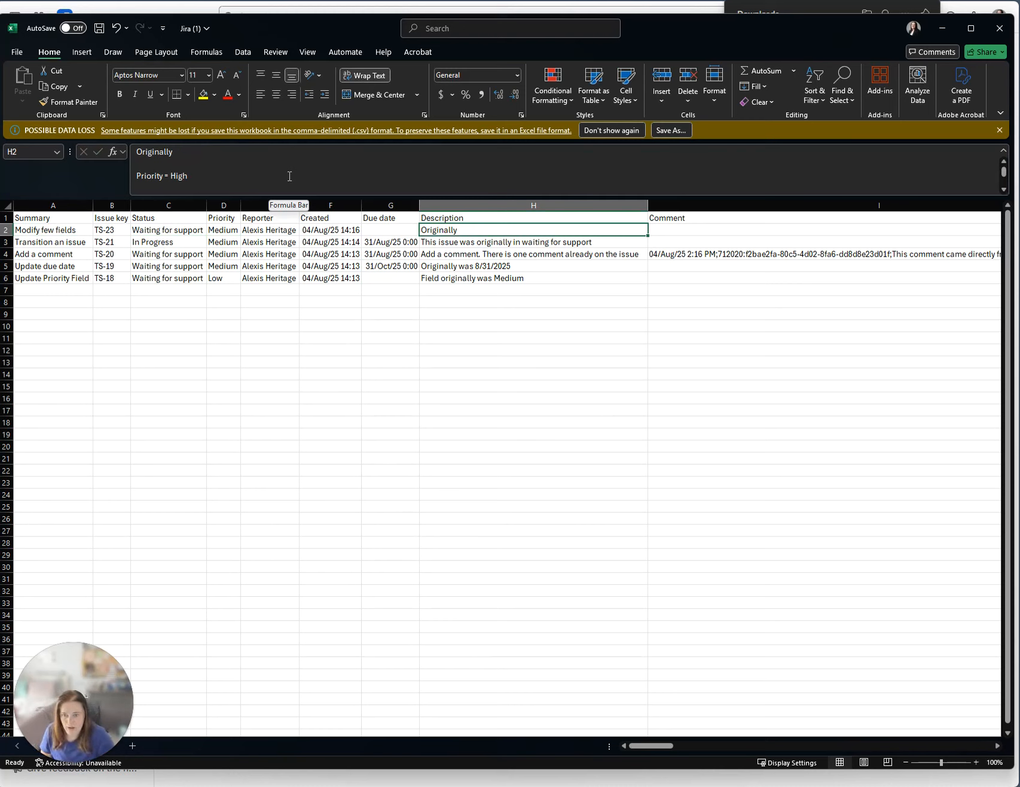
pyautogui.scroll(-1, 290, 177)
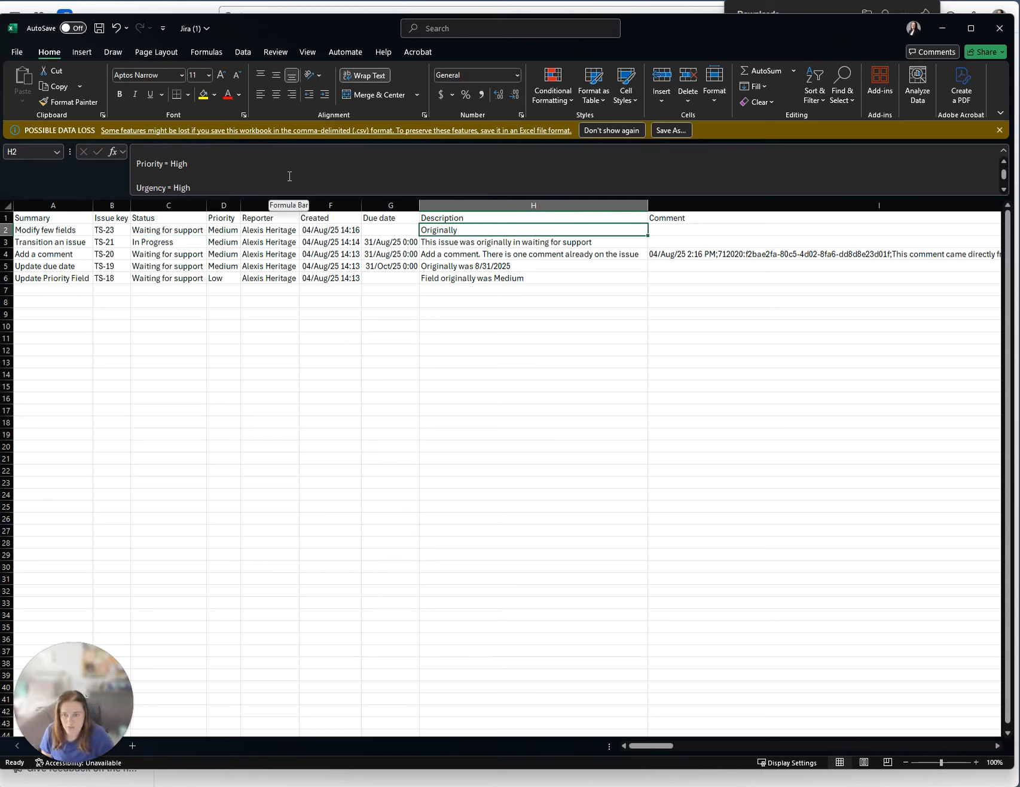
# Change TS-23's priority to High and review its Description notes on original values.
pyautogui.click(231, 229)
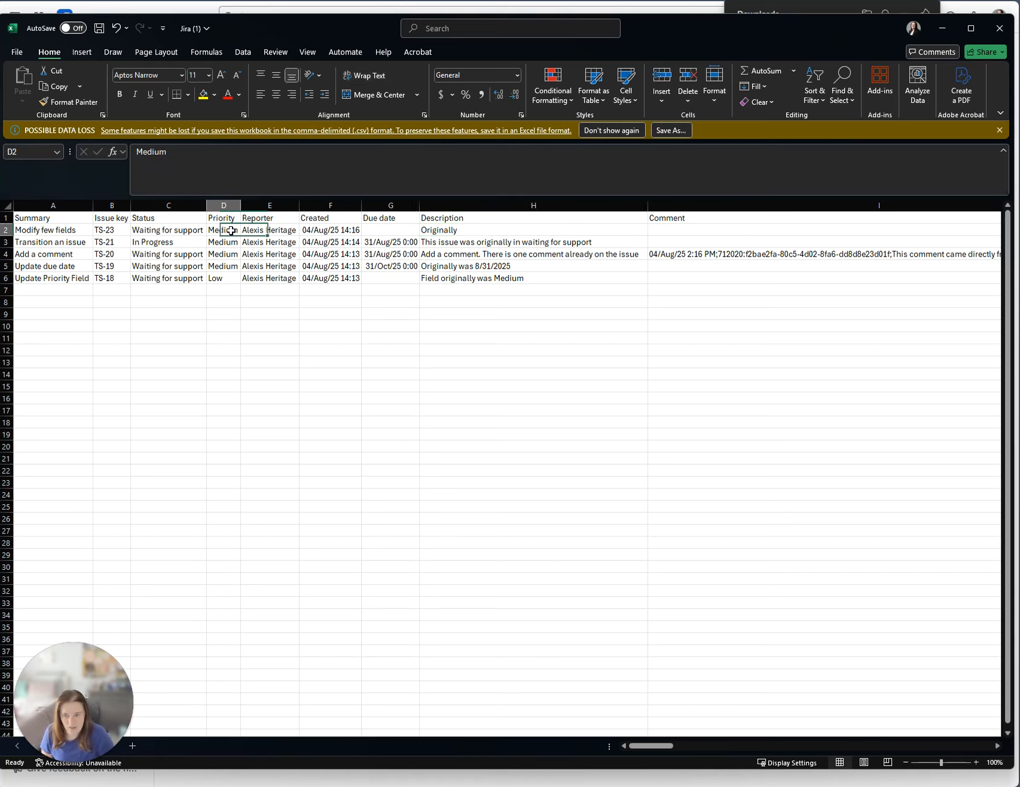
pyautogui.write('High')
pyautogui.click(261, 230)
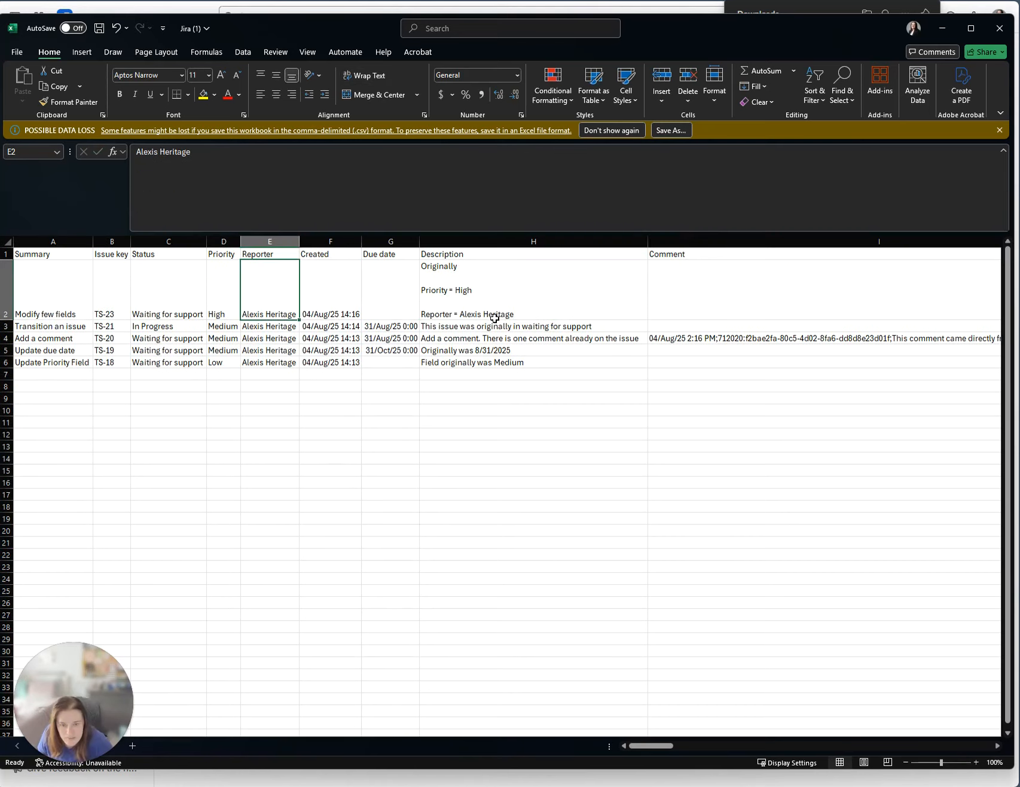
pyautogui.click(520, 317)
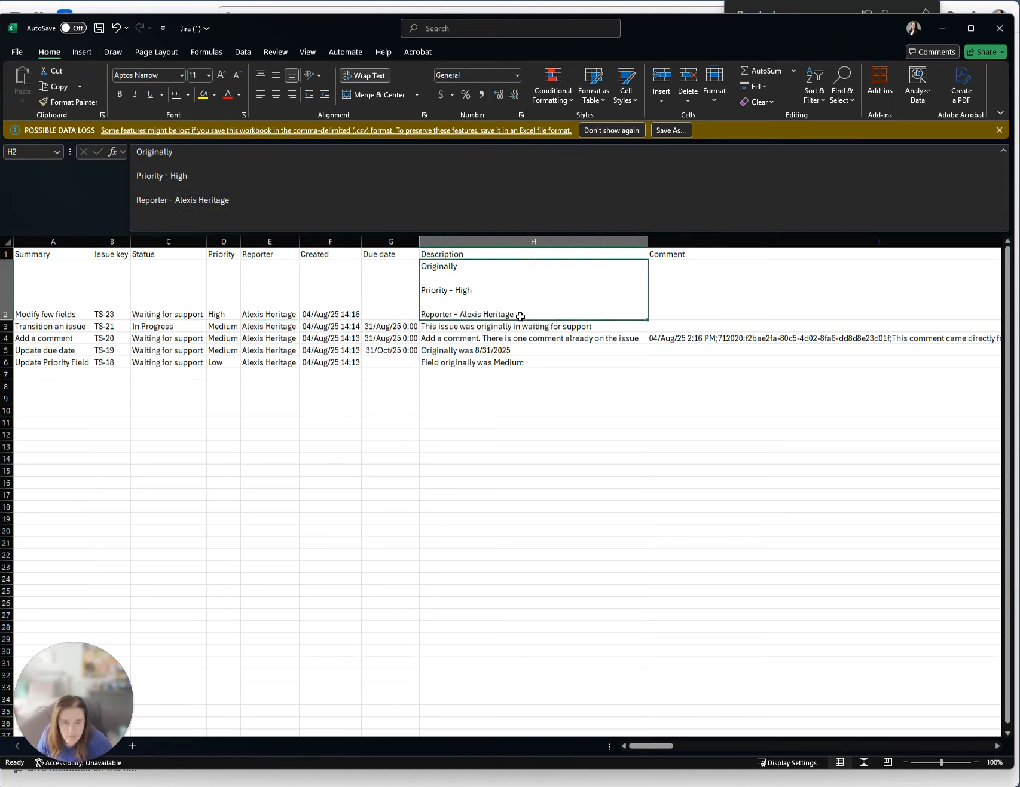
pyautogui.click(269, 302)
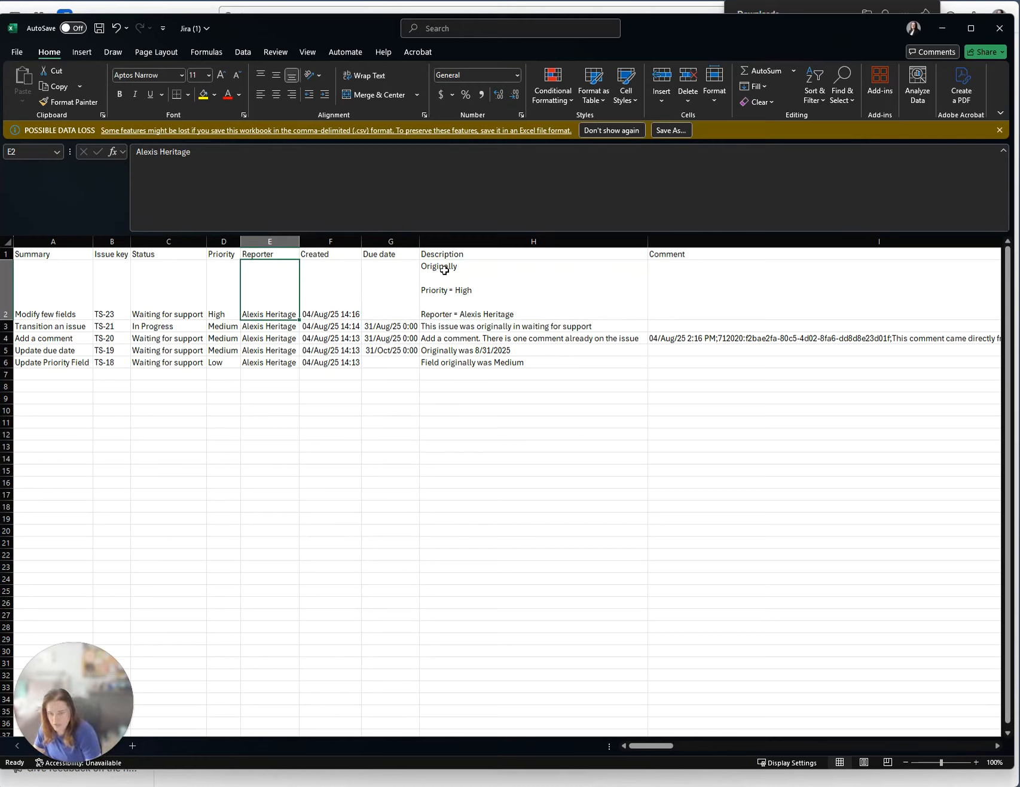
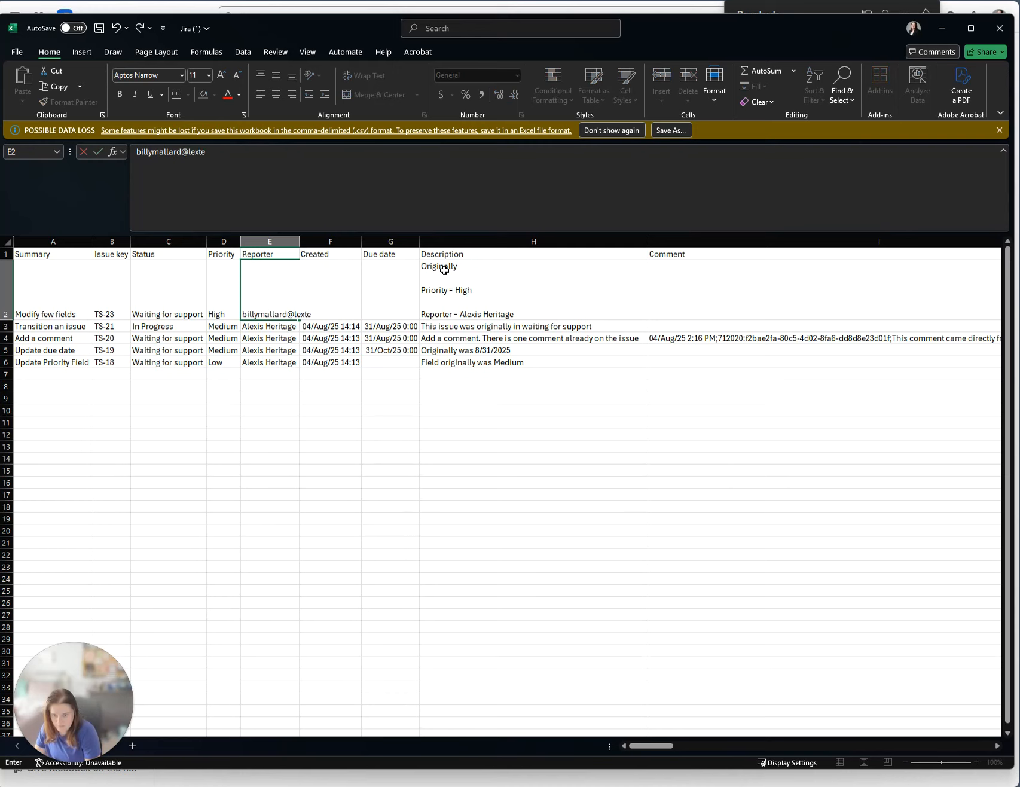
# Enter the reporter's e-mail for TS-23 and change its Created date to 04/Jun/25 14:16.
pyautogui.press('Tab')
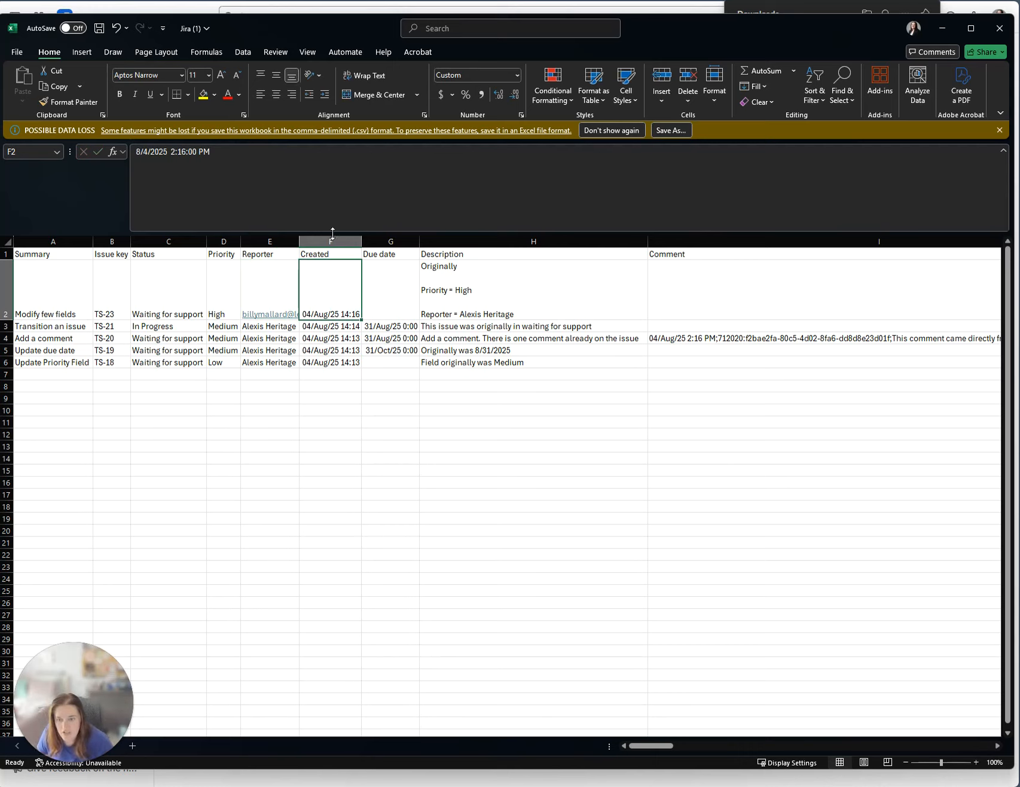
pyautogui.click(146, 152)
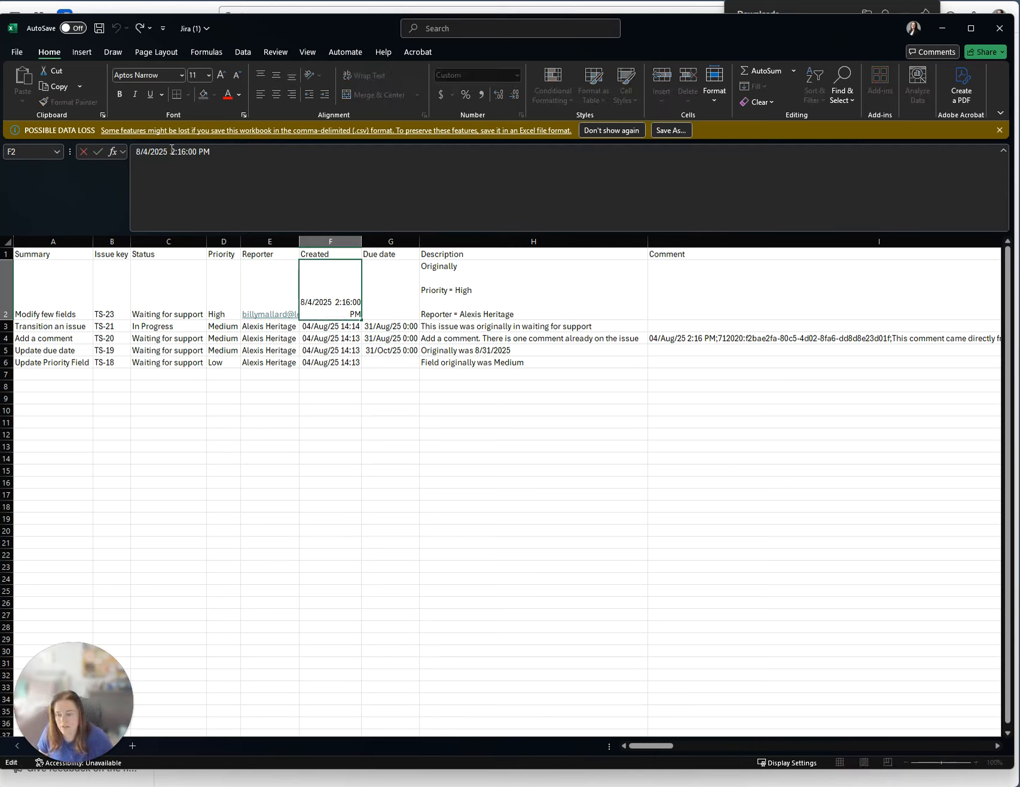
pyautogui.press('BackSpace')
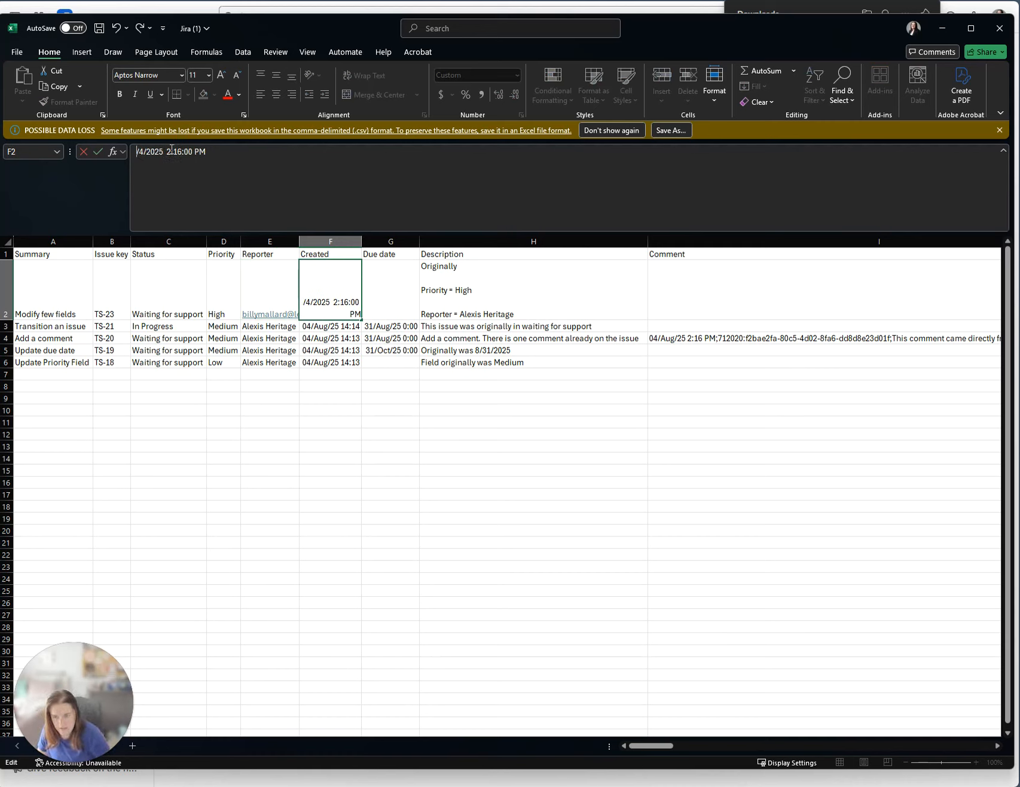
pyautogui.write('6')
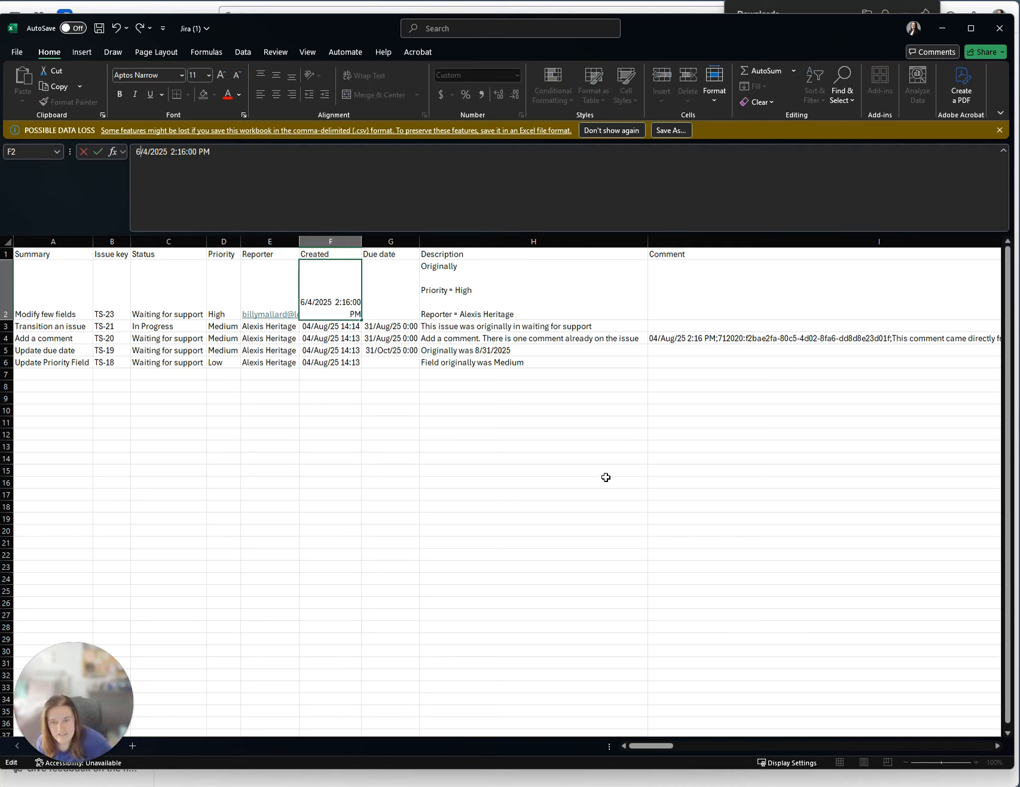
pyautogui.click(489, 507)
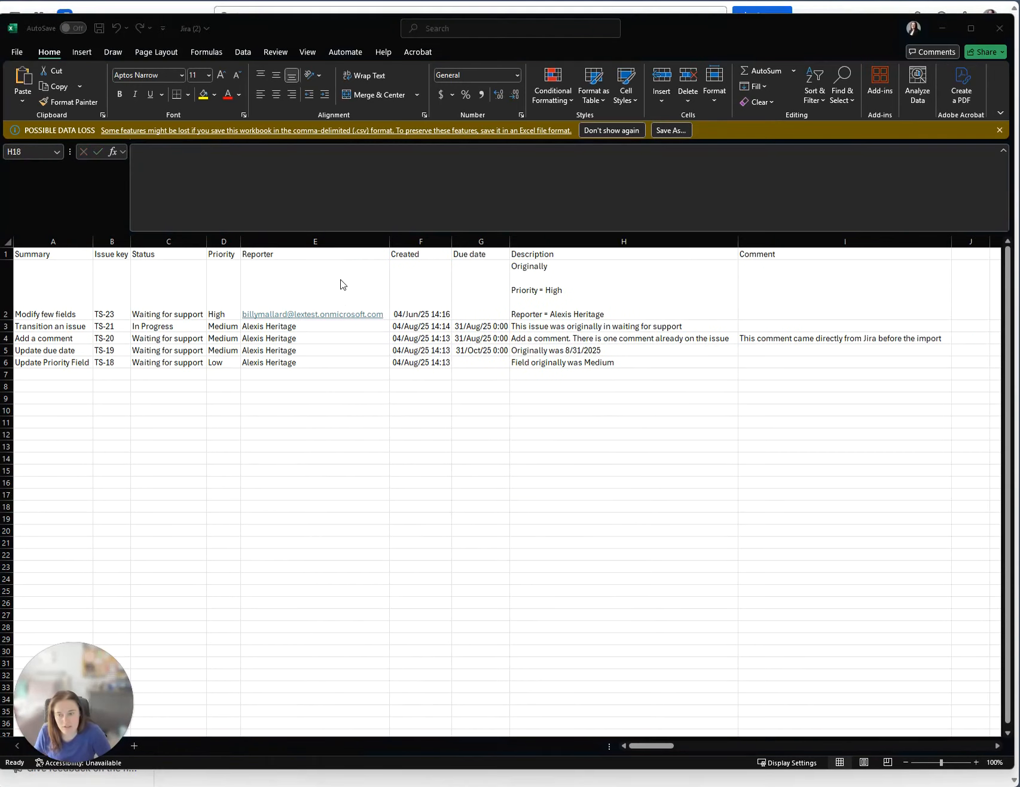
# Enter a user's e-mail as TS-21's reporter and fill it down through E6.
pyautogui.click(356, 286)
pyautogui.click(334, 288)
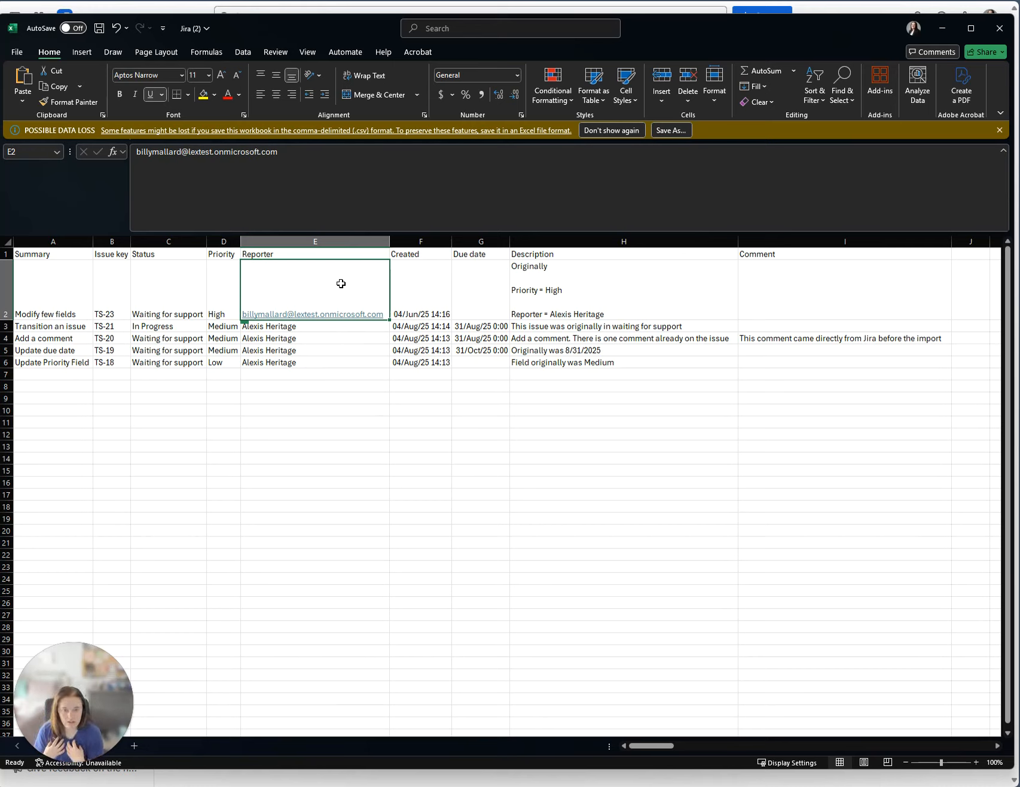
pyautogui.click(363, 326)
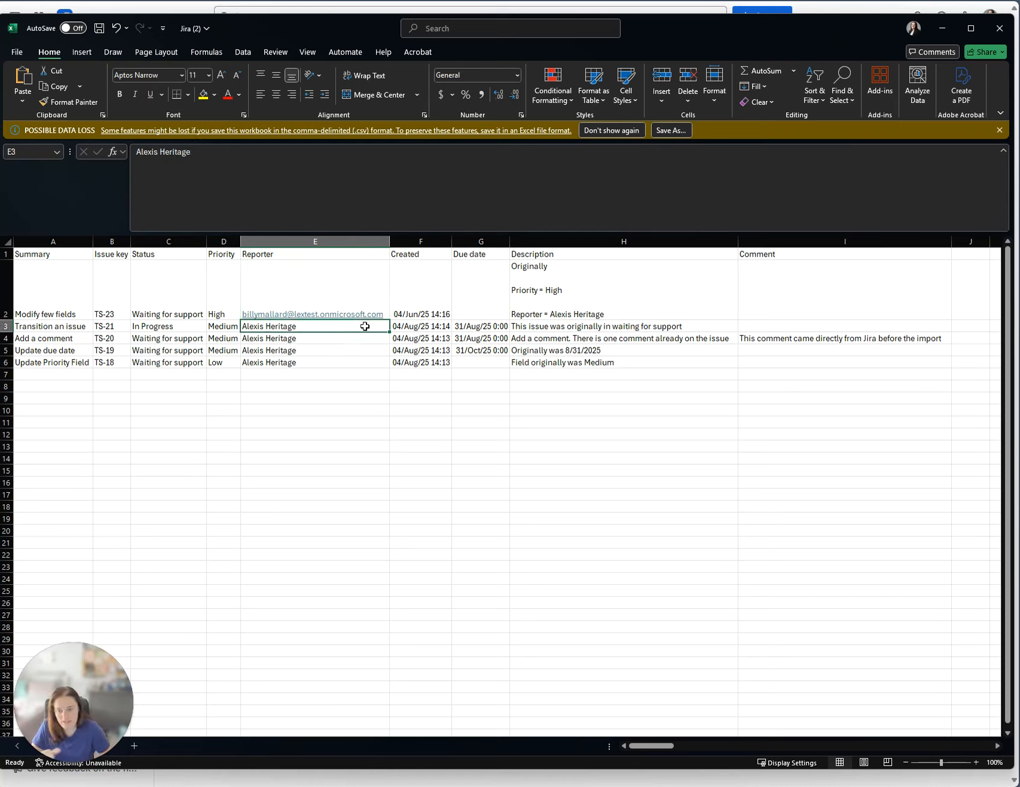
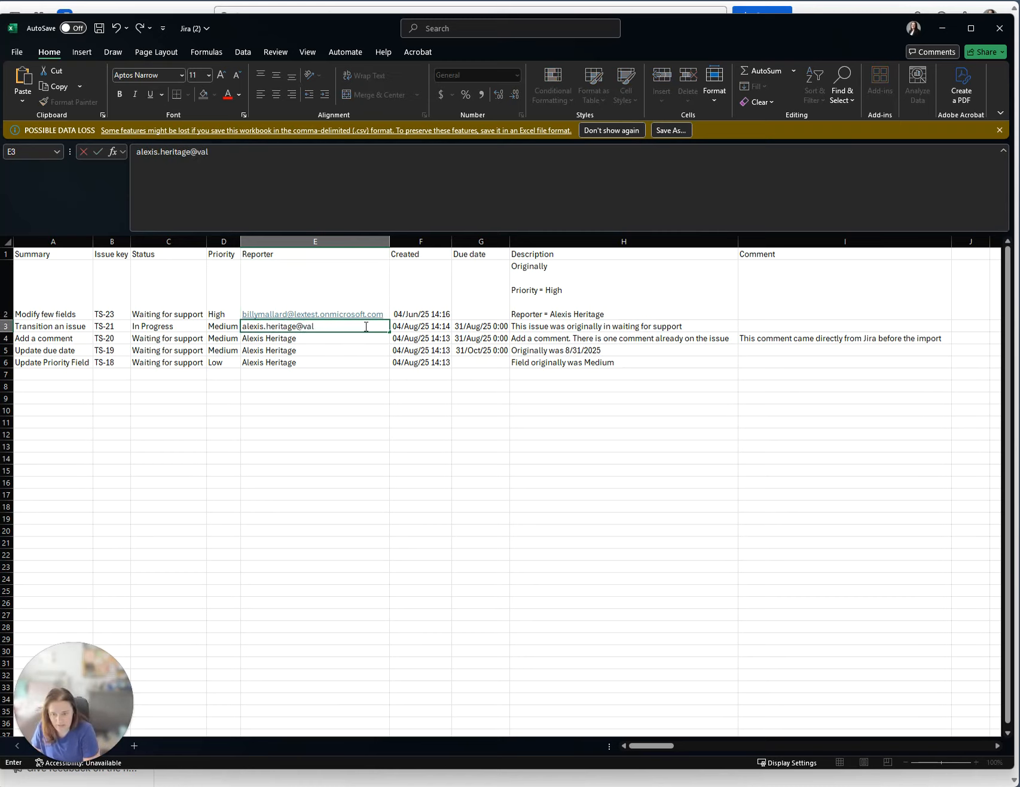
pyautogui.press('Tab')
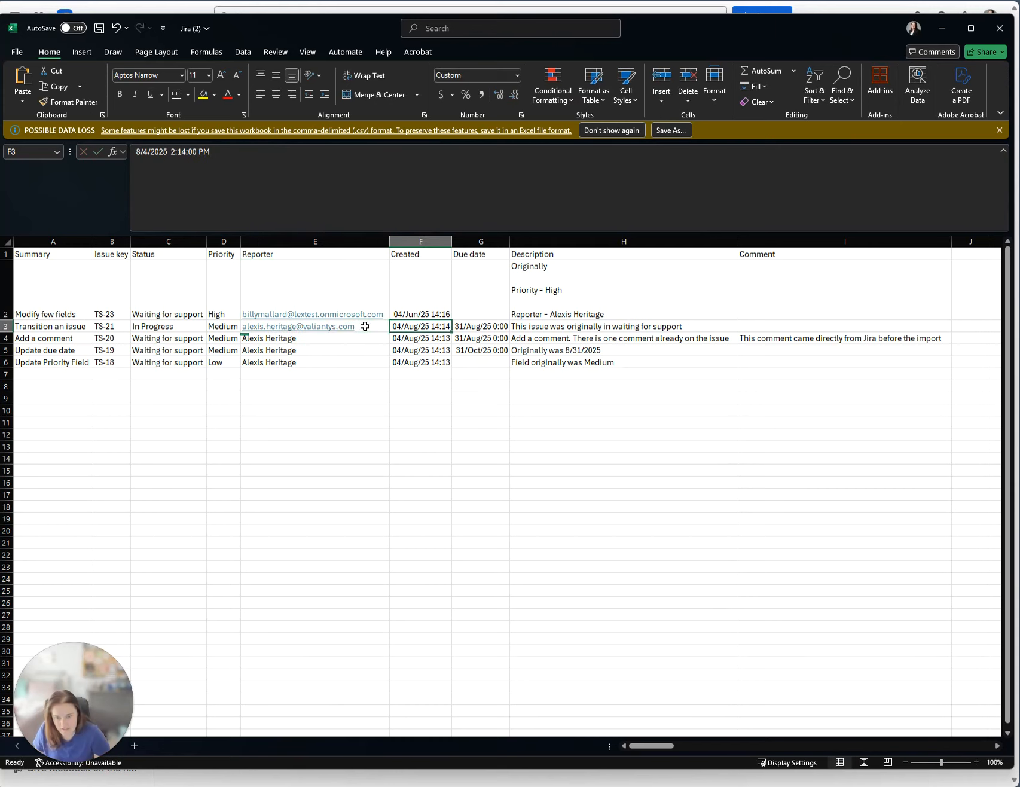
pyautogui.click(366, 326)
pyautogui.moveTo(393, 331); pyautogui.dragTo(394, 363)
pyautogui.click(601, 542)
# Review TS-20's existing text in the Comment column.
pyautogui.click(297, 433)
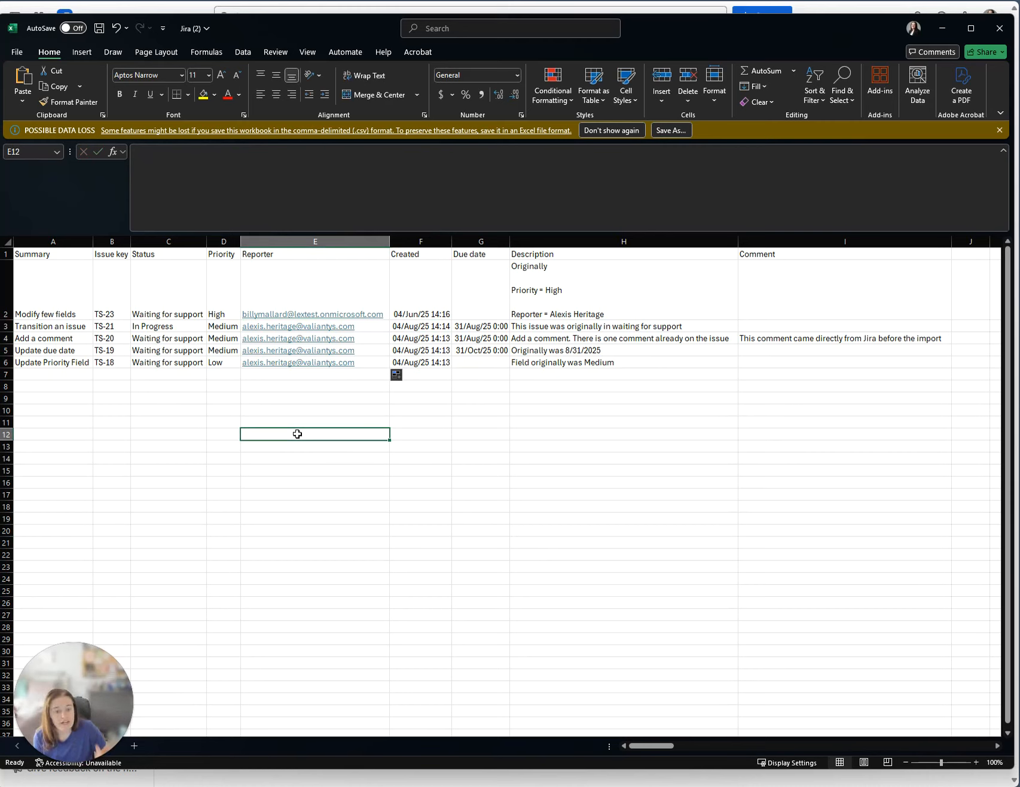
pyautogui.click(781, 339)
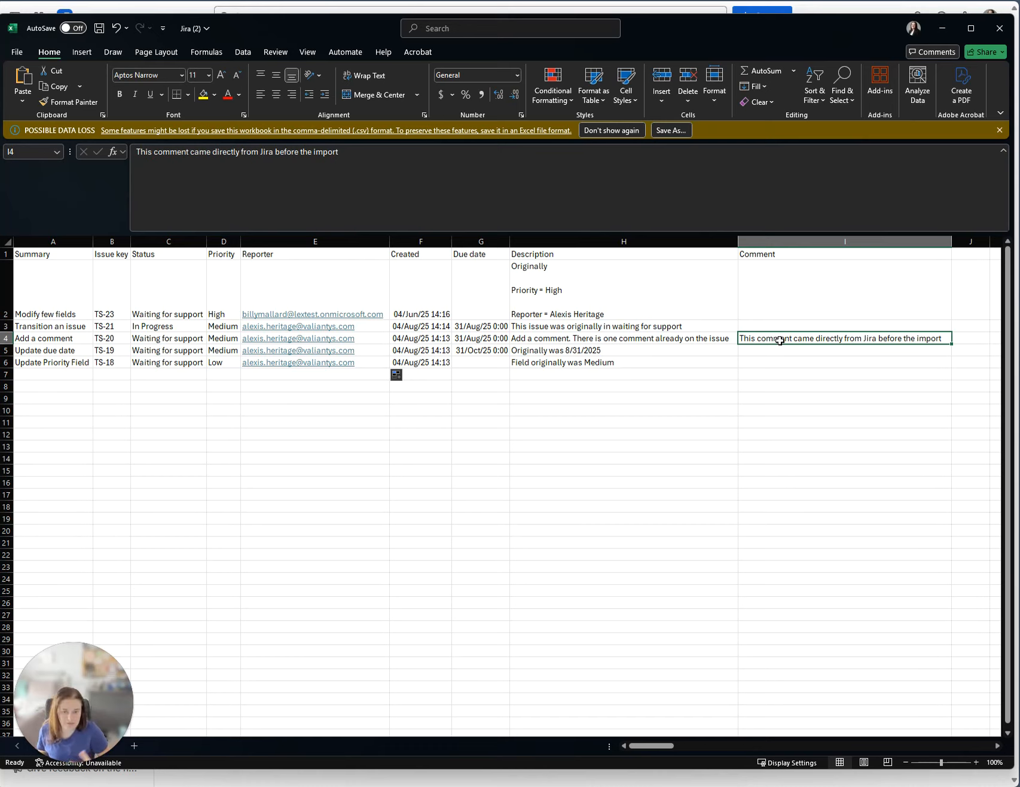
pyautogui.click(639, 495)
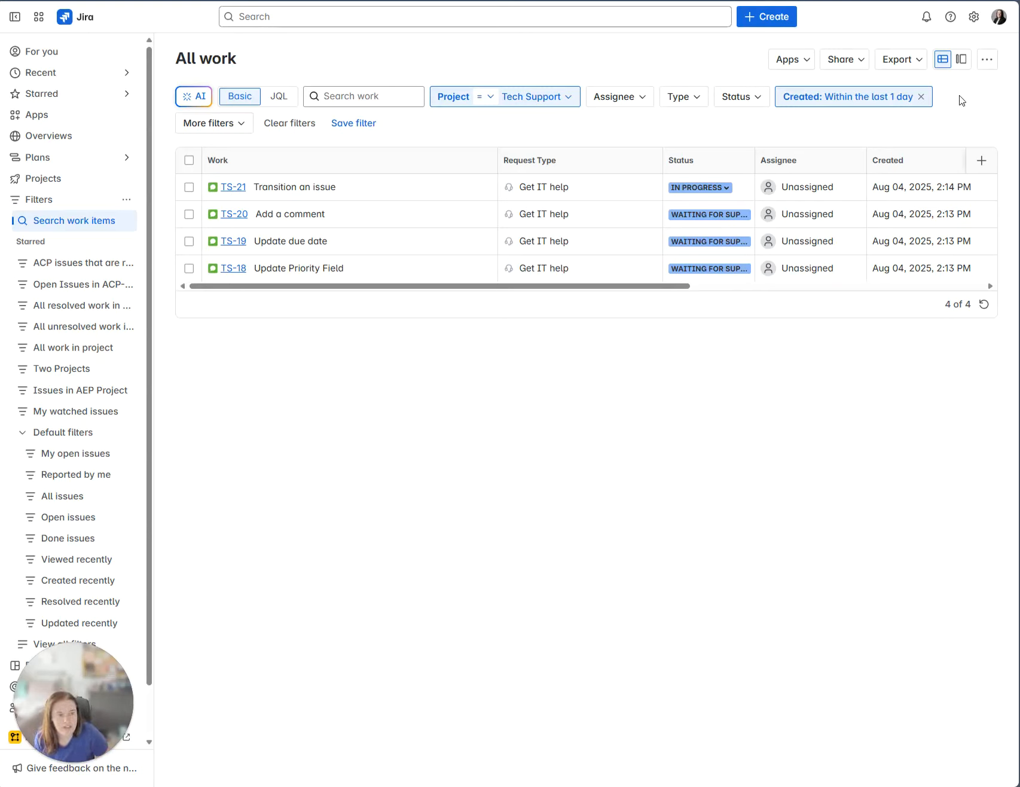
# Go to Settings > System > External system import to reach the Import data into Jira page.
pyautogui.click(974, 18)
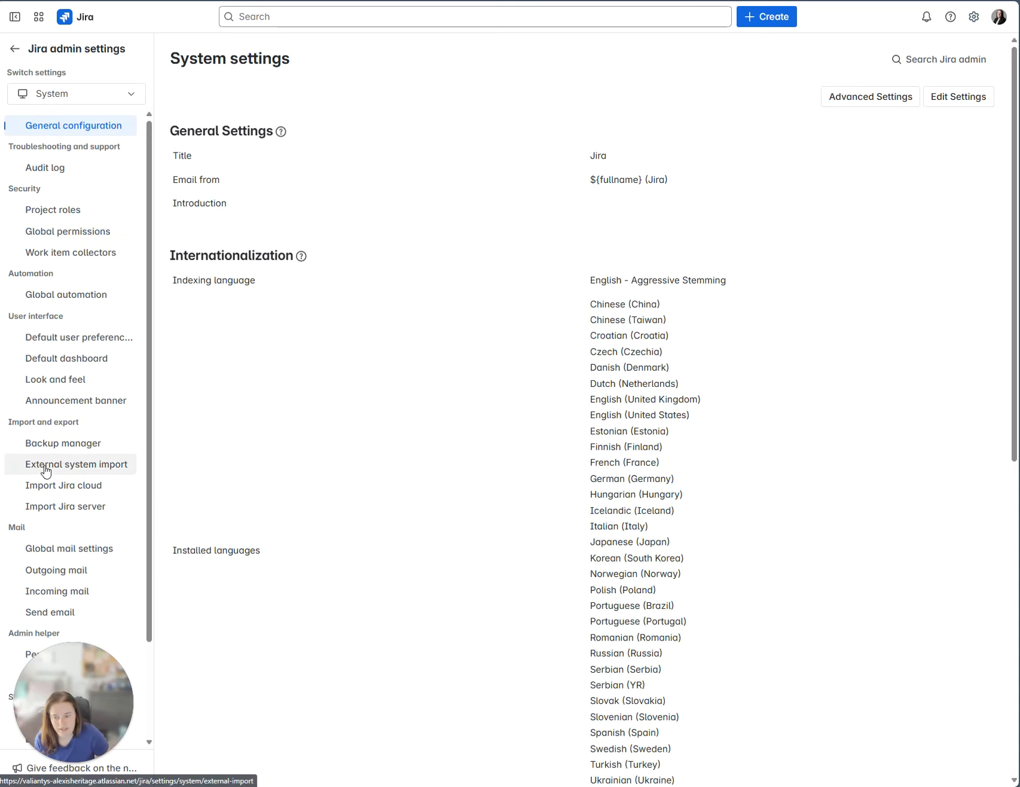
pyautogui.click(84, 465)
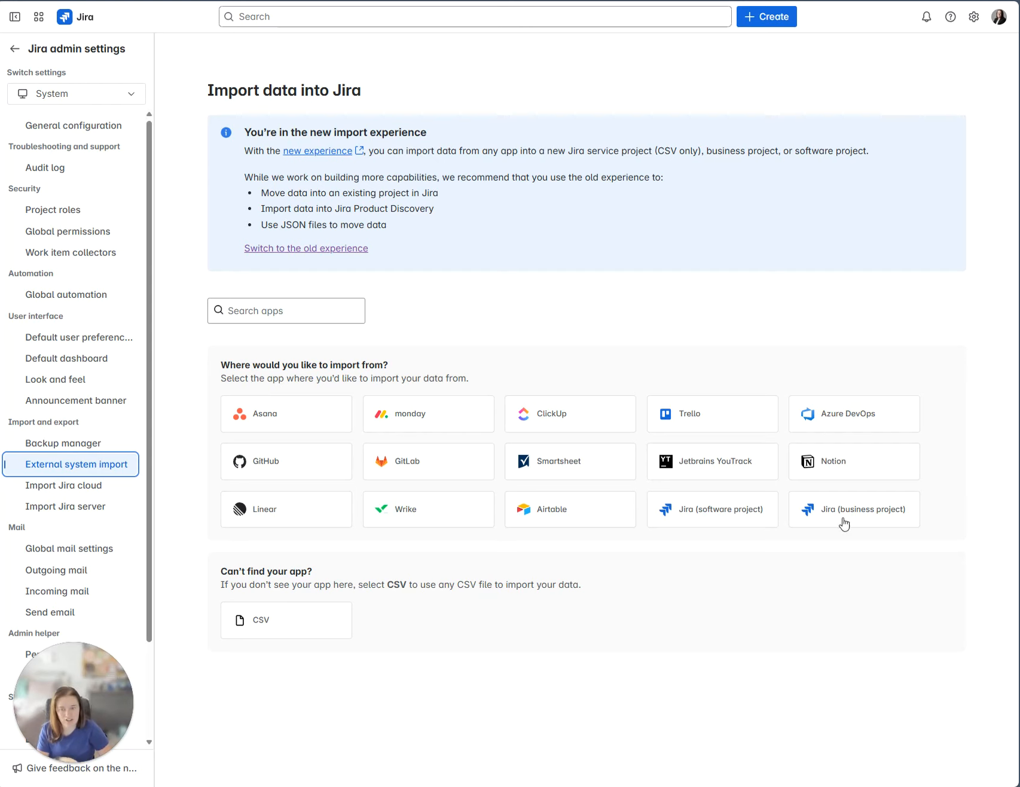
# Switch to the old import experience, start a CSV import and attach Jira (2).csv as the source file.
pyautogui.click(293, 255)
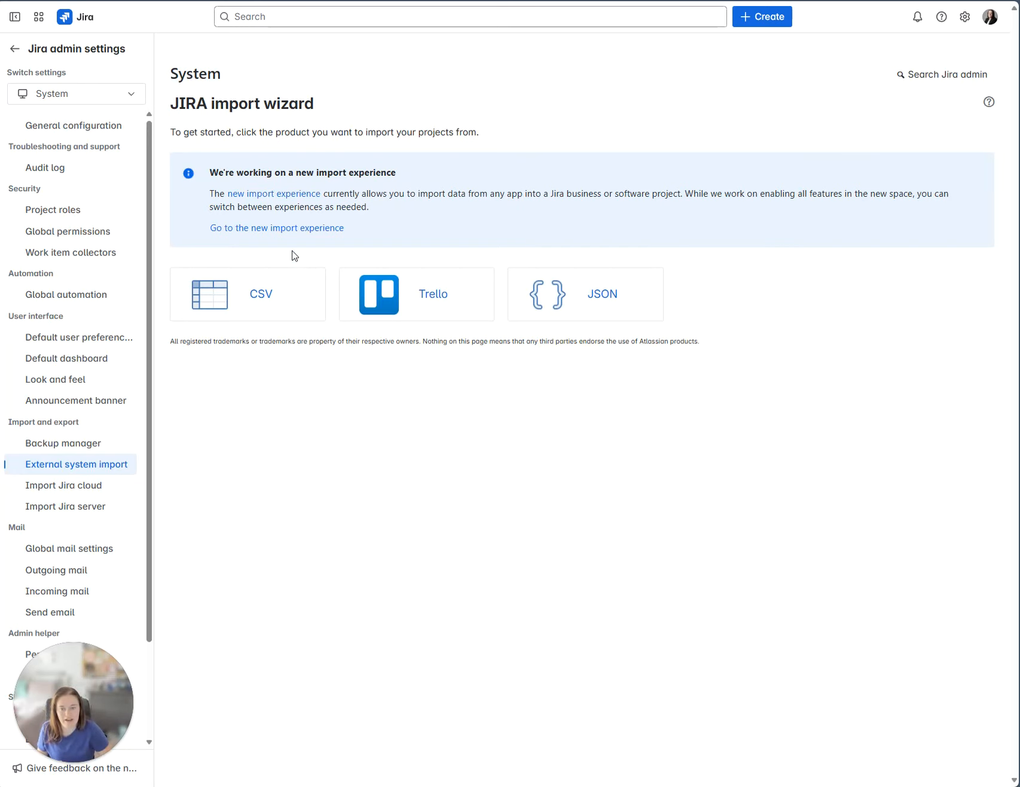
pyautogui.click(266, 308)
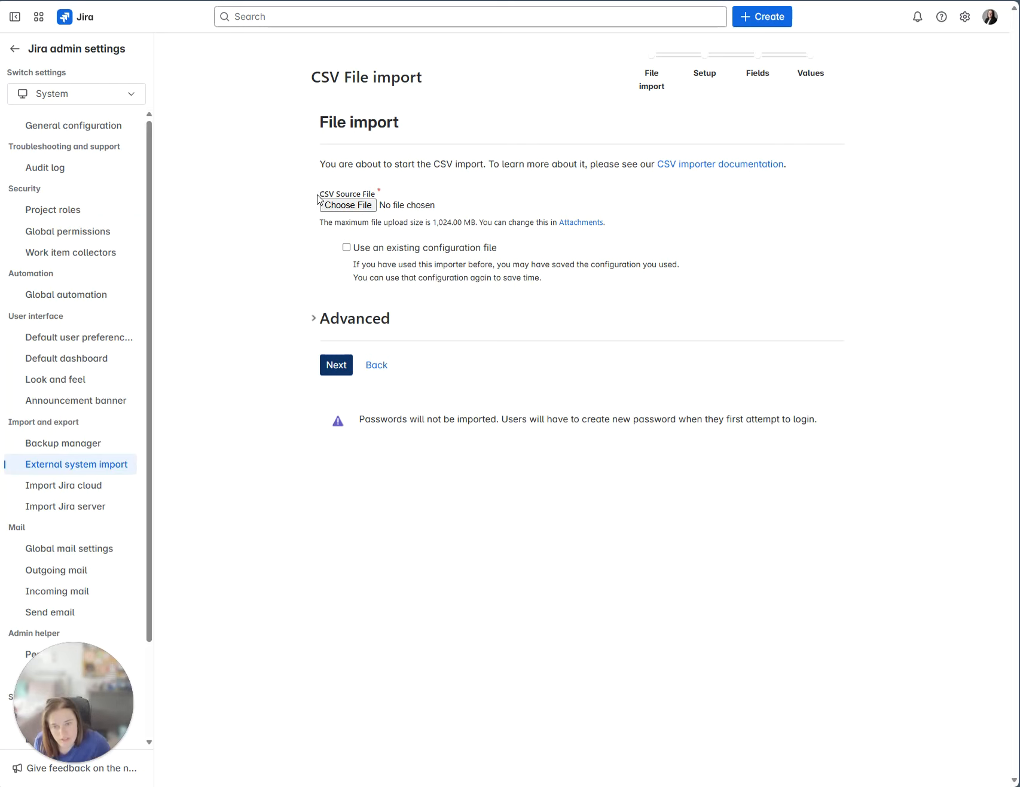
pyautogui.moveTo(318, 199); pyautogui.dragTo(369, 197)
pyautogui.click(348, 205)
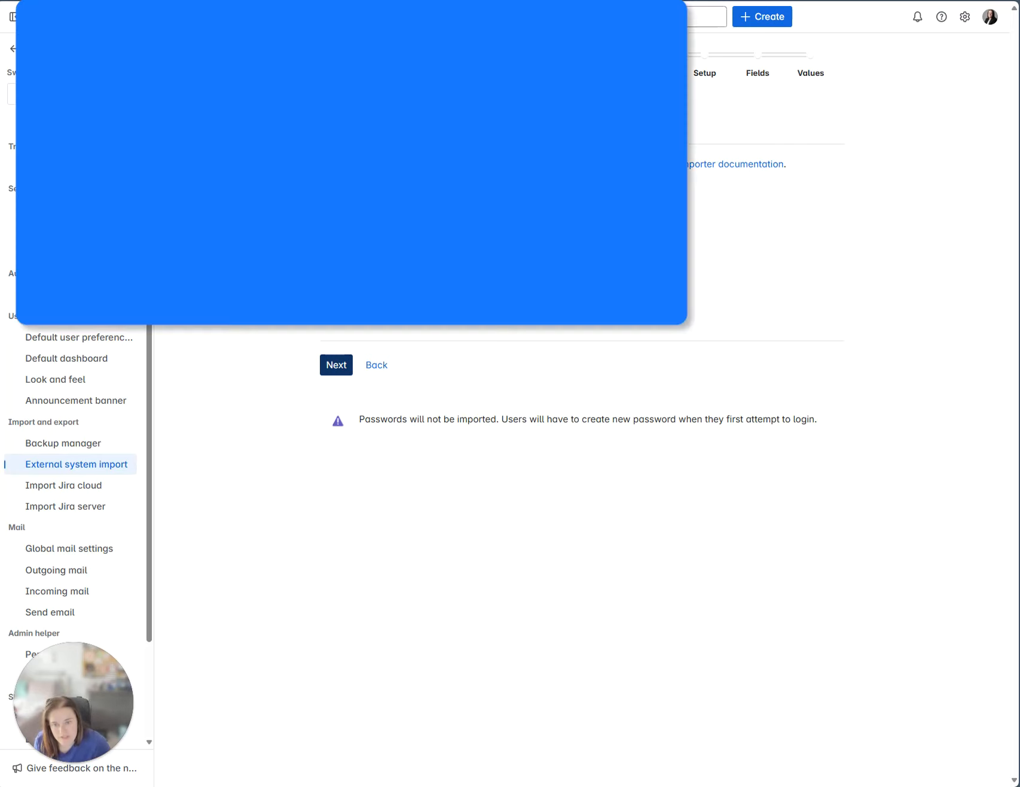
pyautogui.click(179, 104)
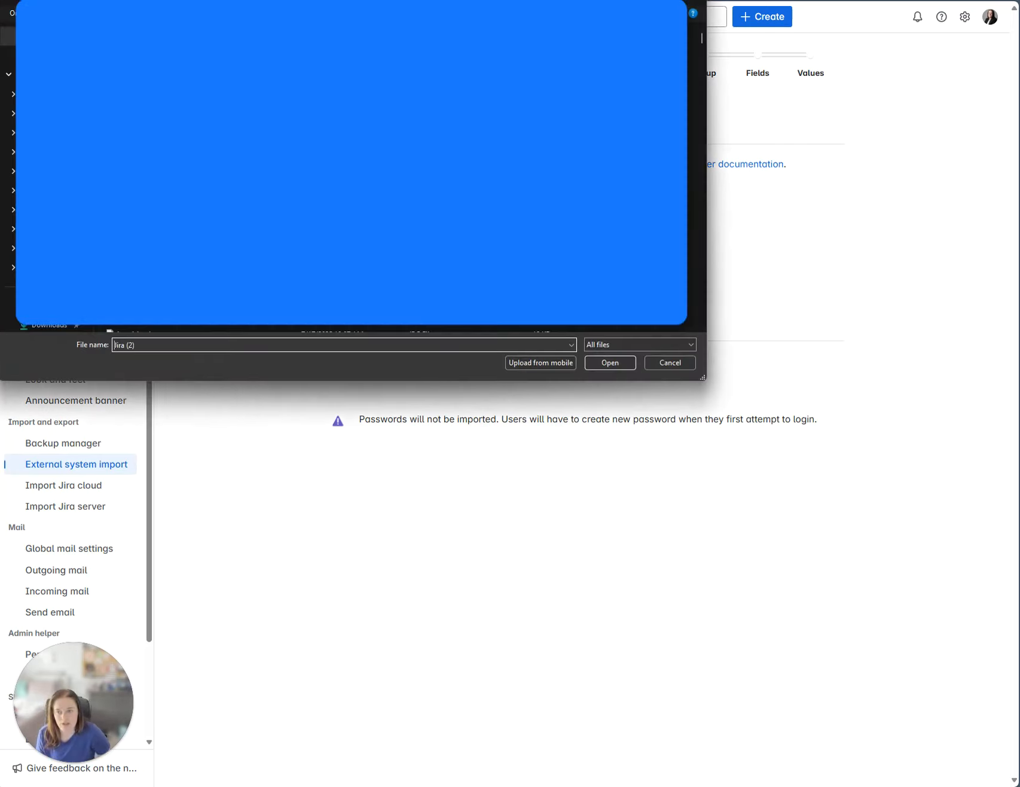
pyautogui.click(608, 363)
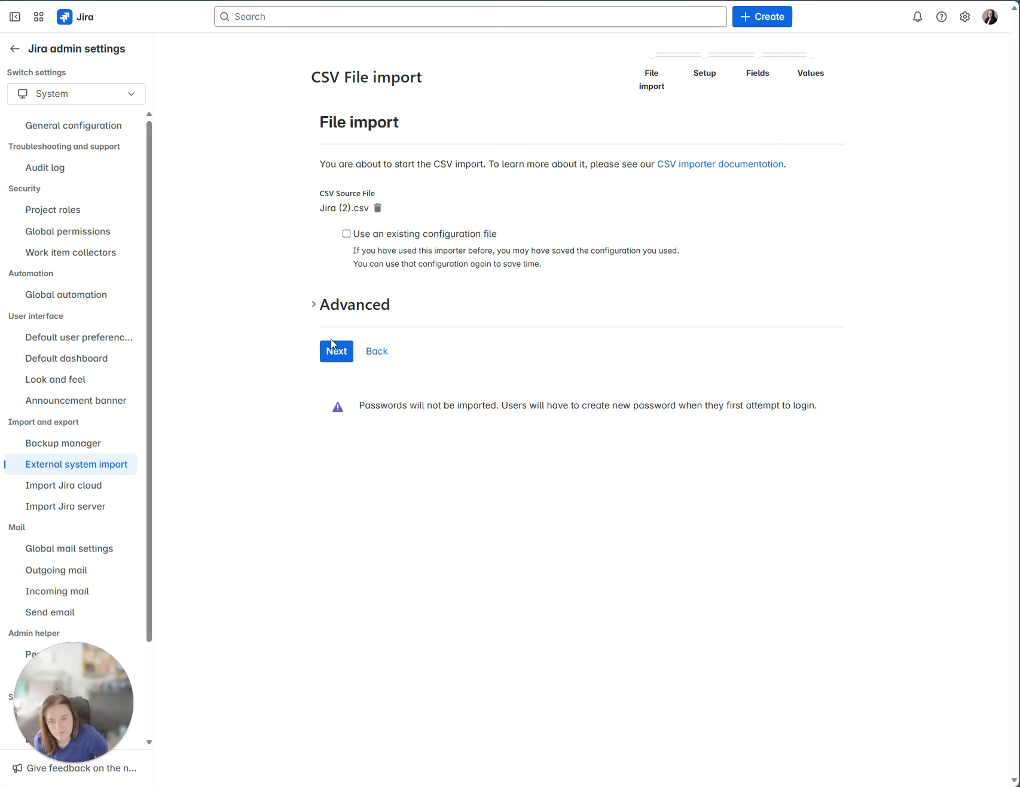
# Import into the Tech Support project with date format dd/MMM/yy h:mm, then advance to field mapping.
pyautogui.click(345, 354)
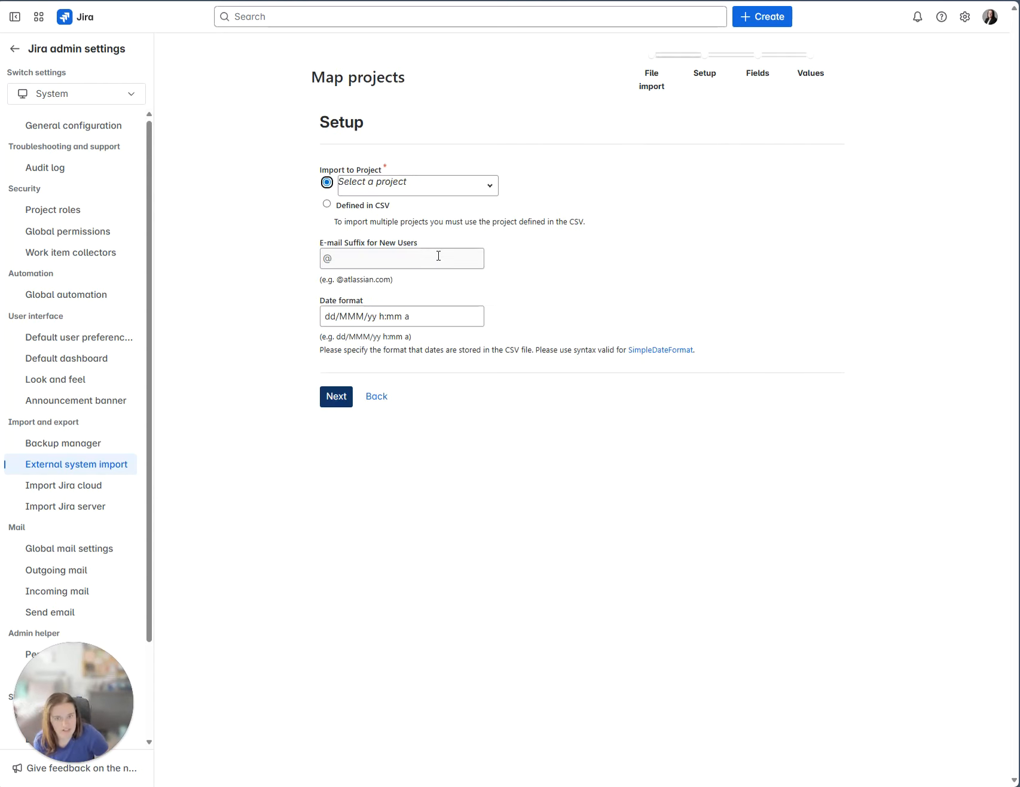
pyautogui.click(495, 186)
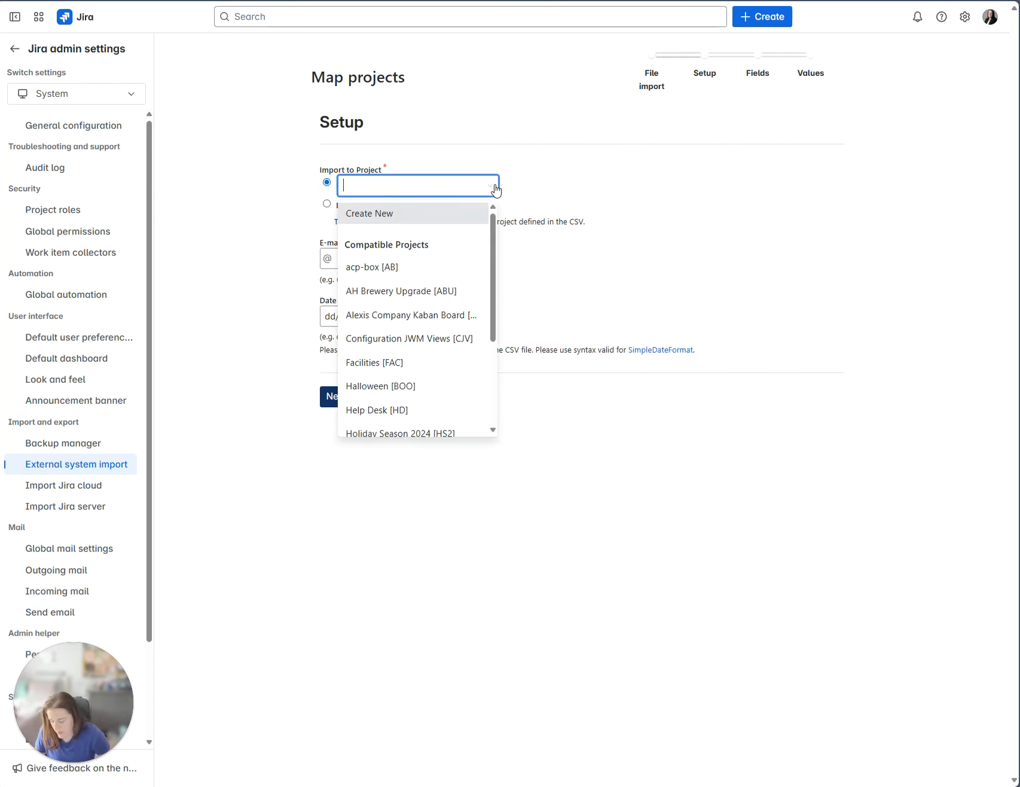
pyautogui.write('tec')
pyautogui.click(468, 248)
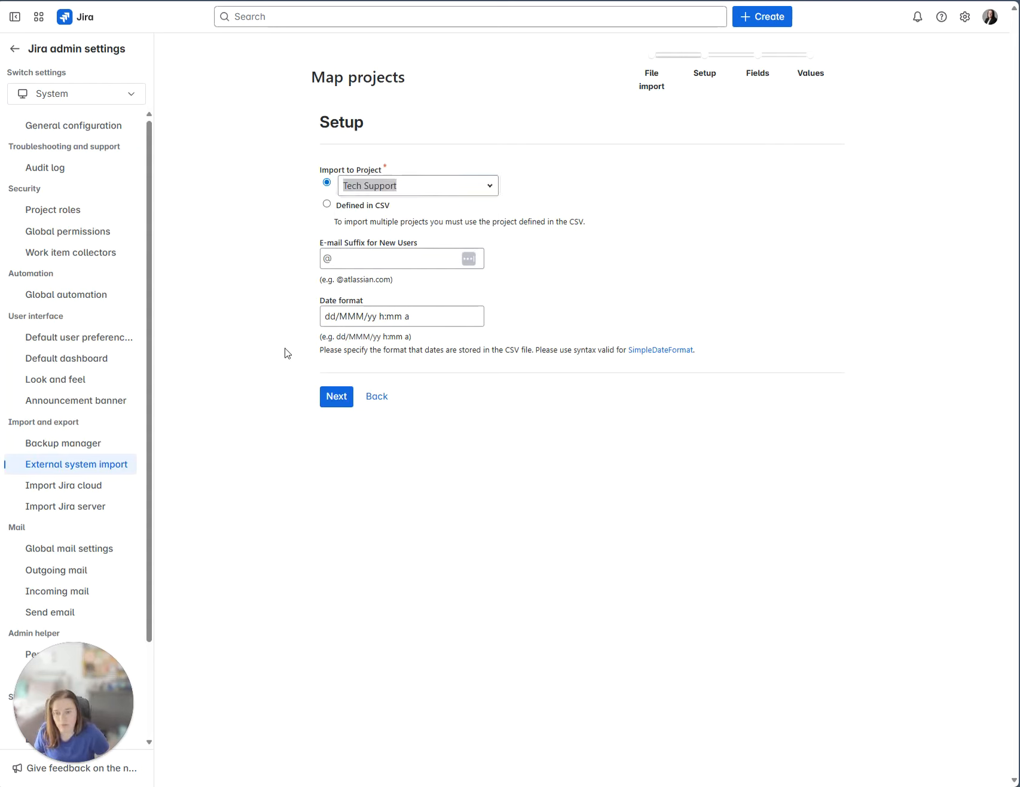
pyautogui.click(349, 316)
pyautogui.hotkey('ctrl', 'a')
pyautogui.write('dd/MMM/yy h:mm')
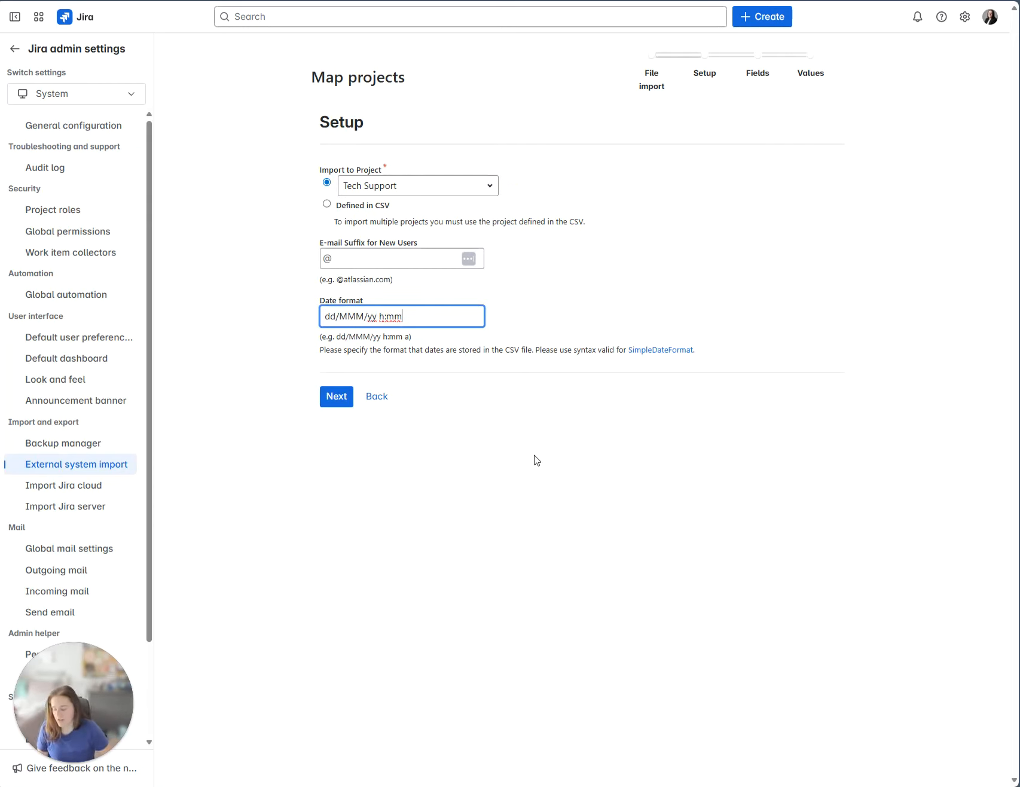
pyautogui.click(346, 404)
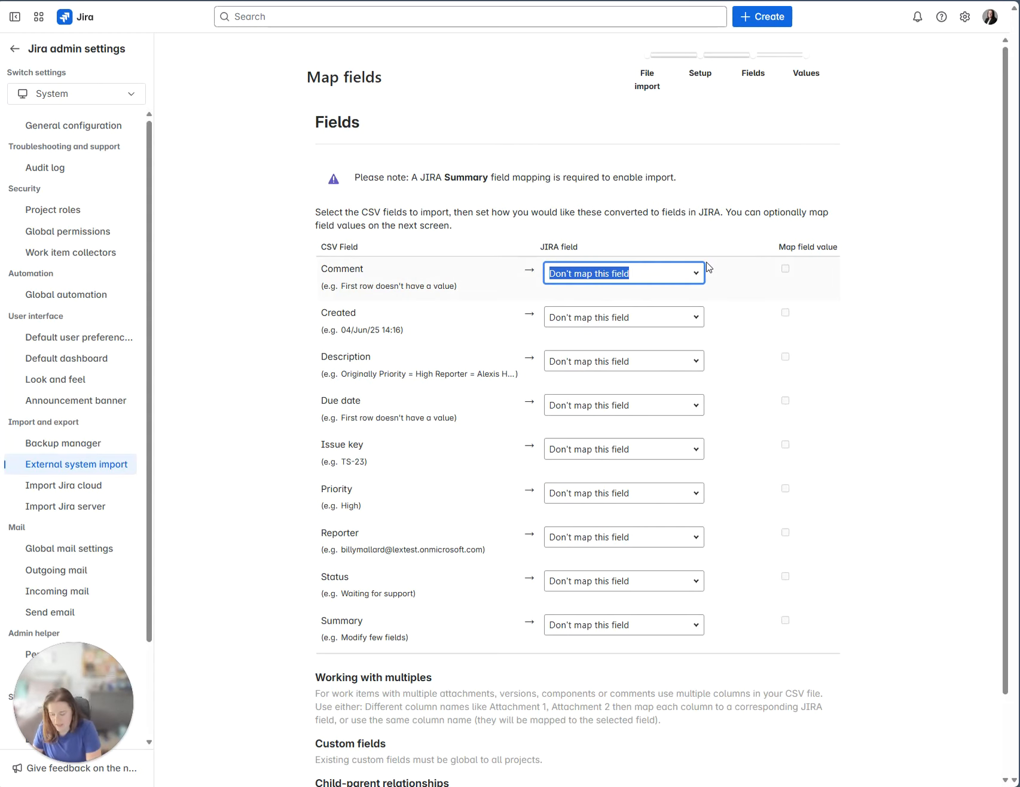
# Map the Comment, Created, Description and Due date columns to Comment Body, Date Created, Description and Due date.
pyautogui.write('comm')
pyautogui.click(656, 383)
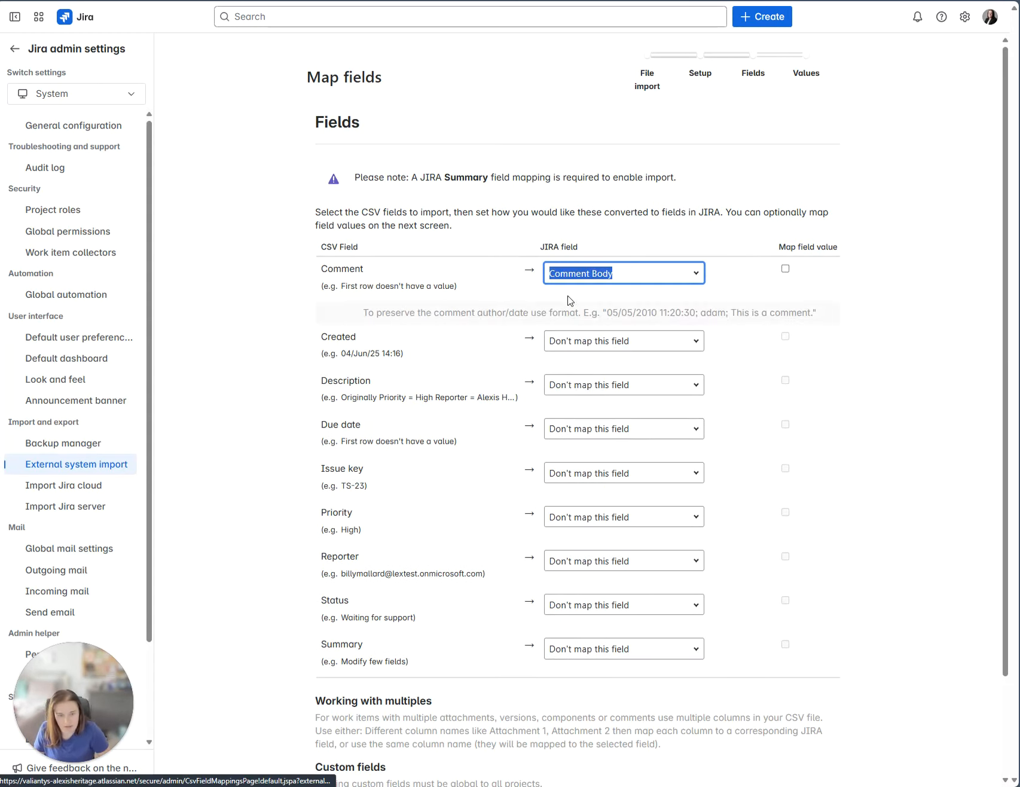
pyautogui.click(692, 341)
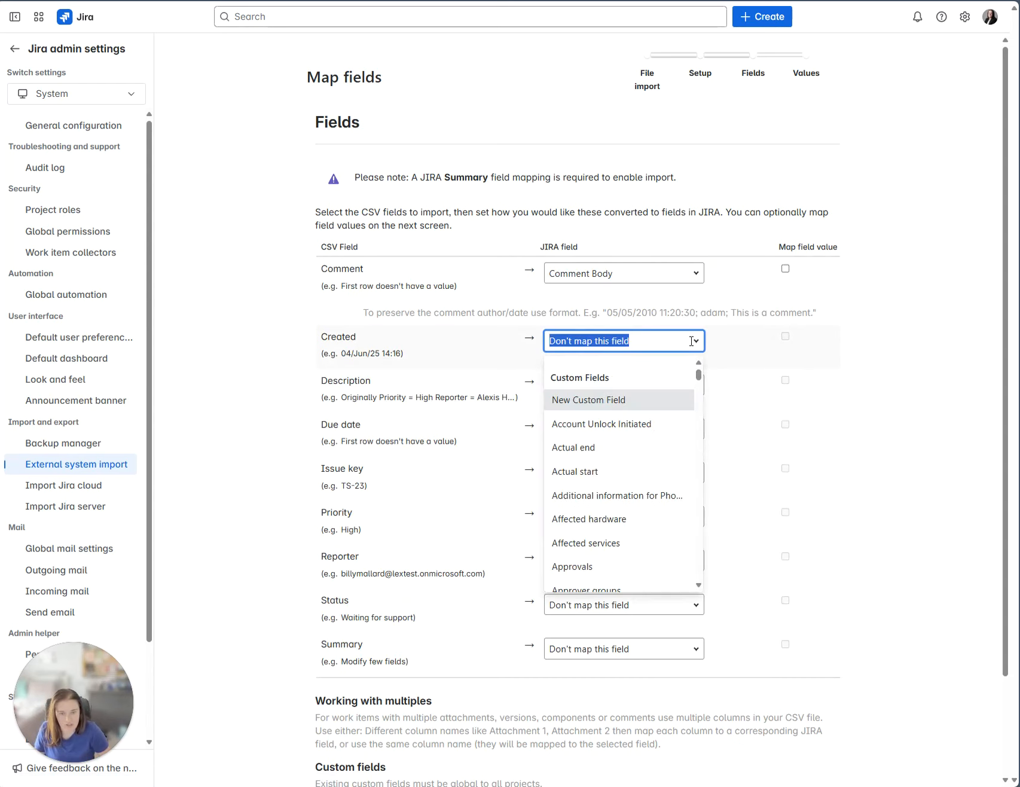
pyautogui.write('c')
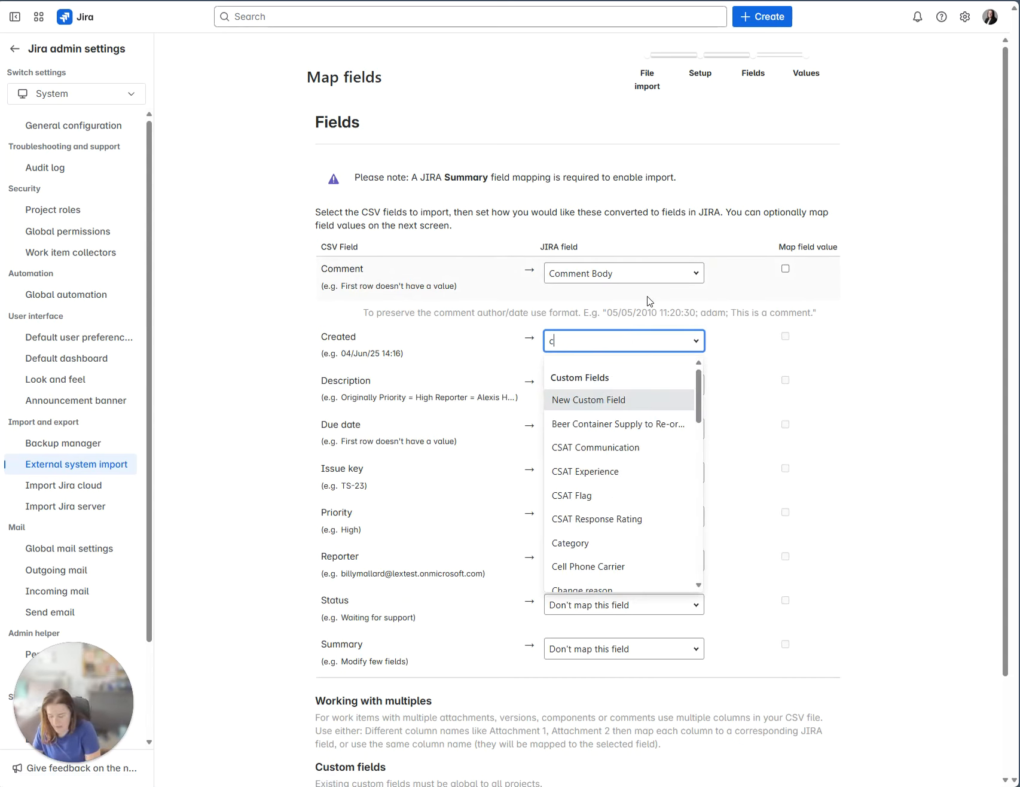
pyautogui.press('BackSpace')
pyautogui.write('date')
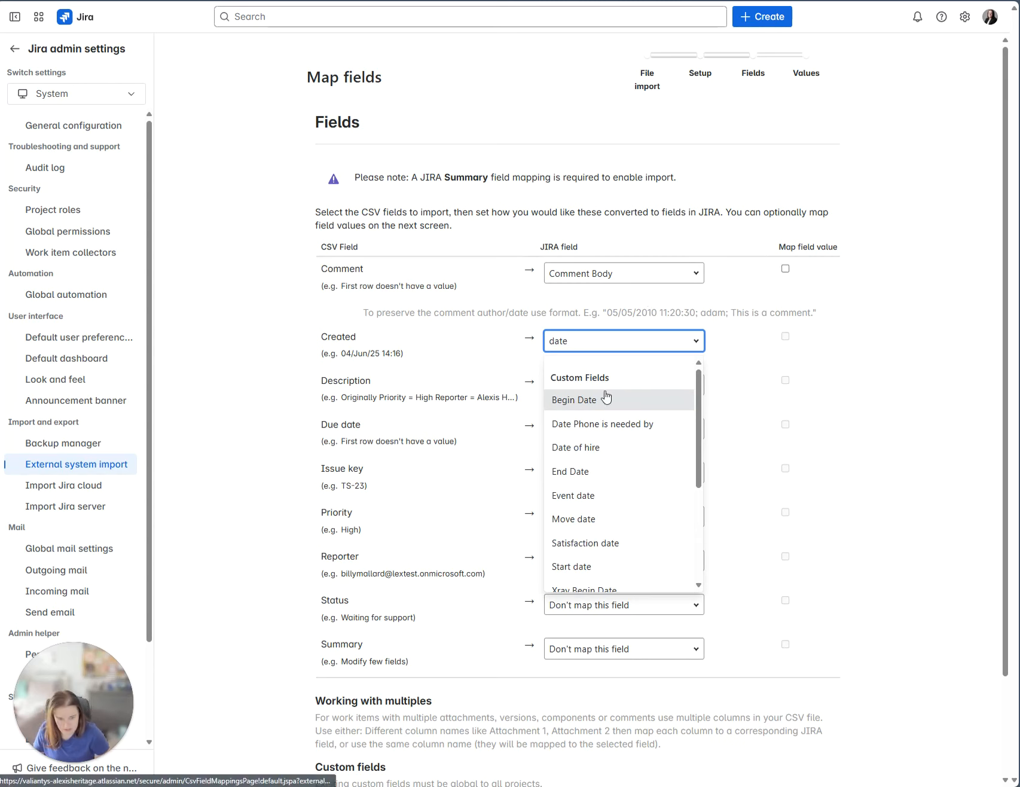
pyautogui.write(' c')
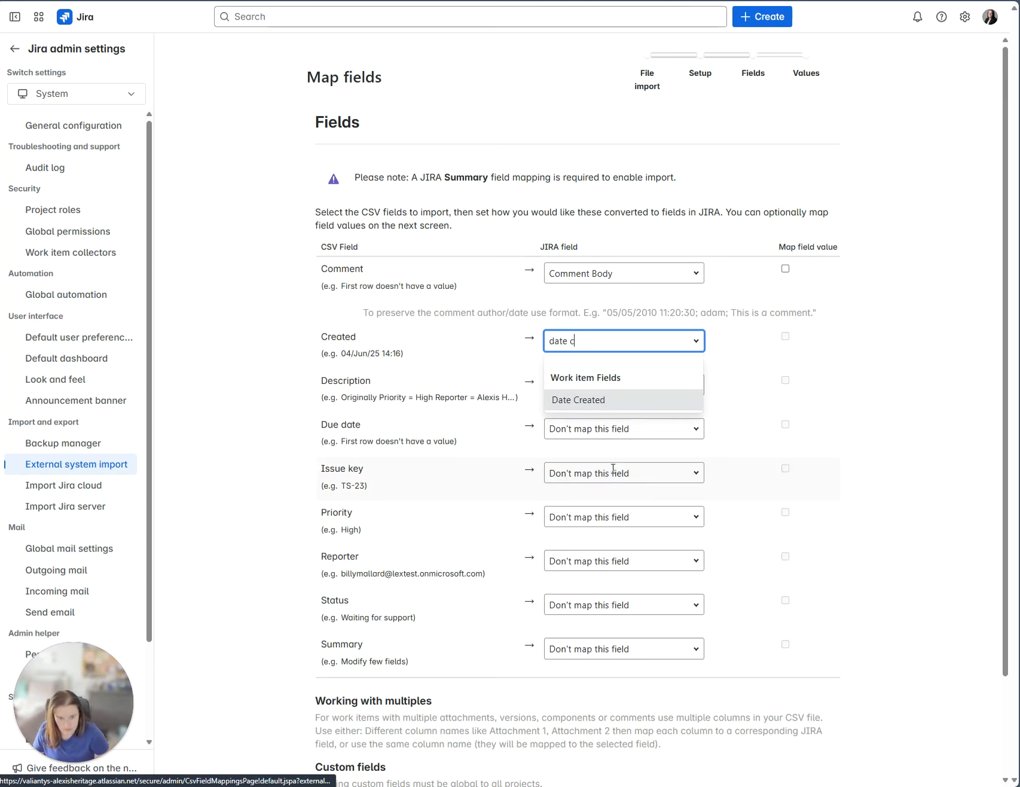
pyautogui.click(604, 403)
pyautogui.click(615, 392)
pyautogui.write('desc')
pyautogui.click(618, 443)
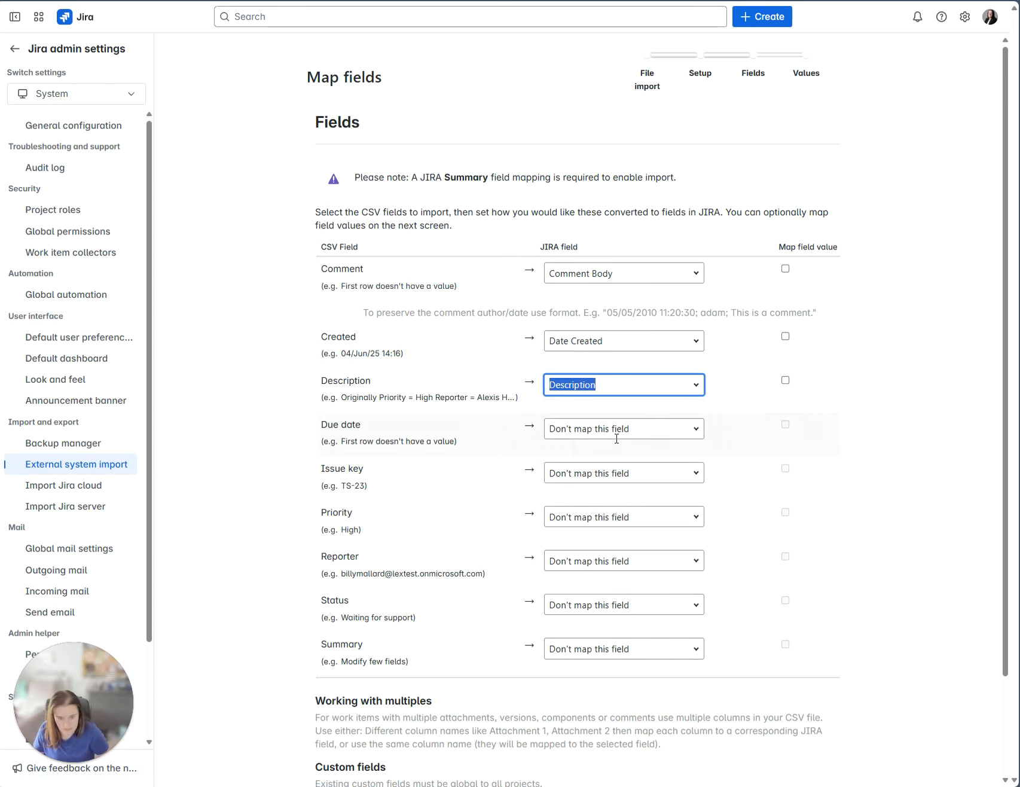
pyautogui.click(607, 431)
pyautogui.write('due')
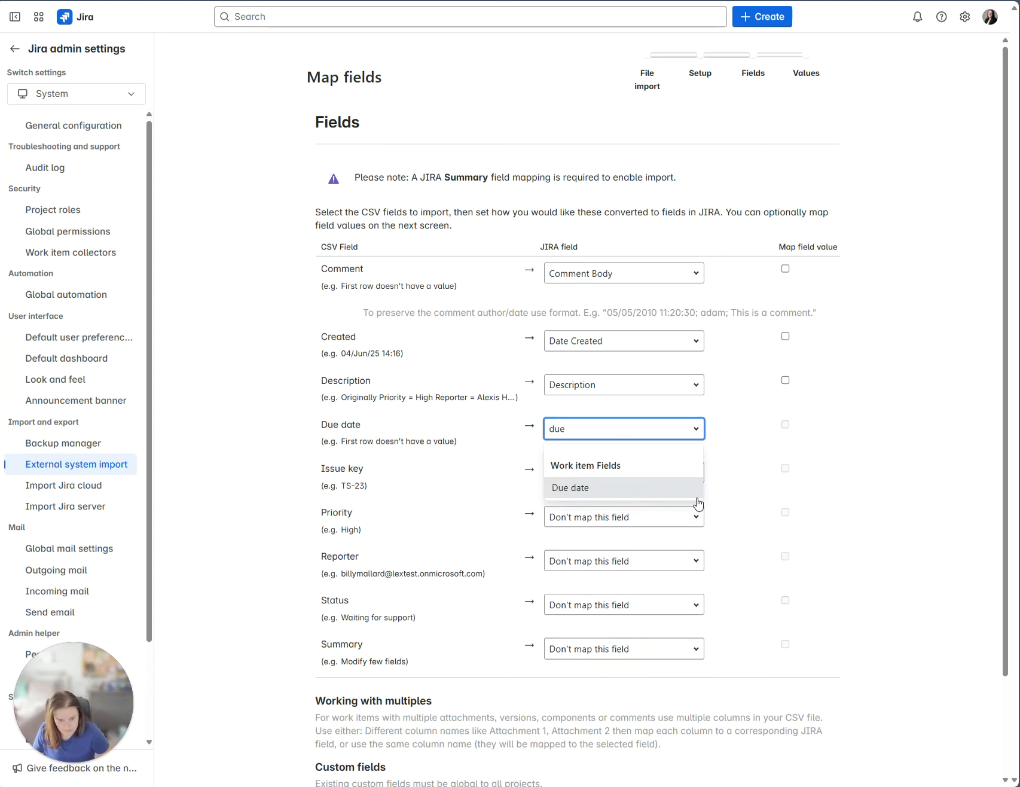
pyautogui.click(692, 499)
# Map Issue key to Work item Key, and Priority and Reporter to their matching fields.
pyautogui.click(645, 481)
pyautogui.write('i')
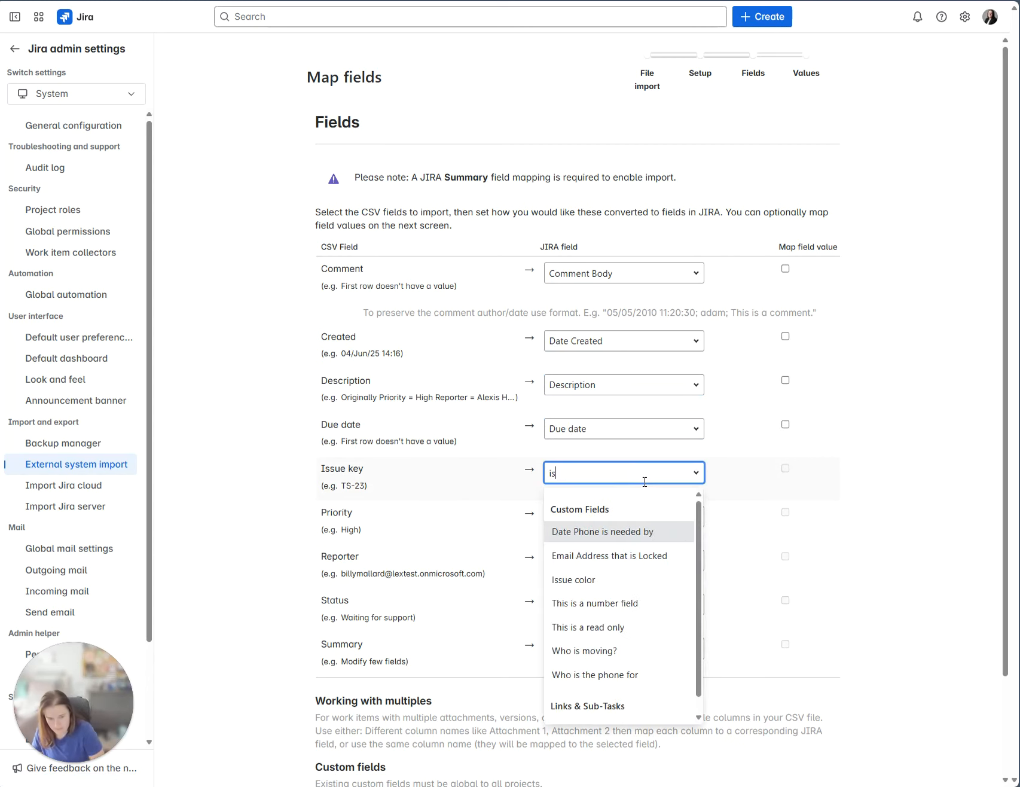
pyautogui.press('BackSpace')
pyautogui.write('work')
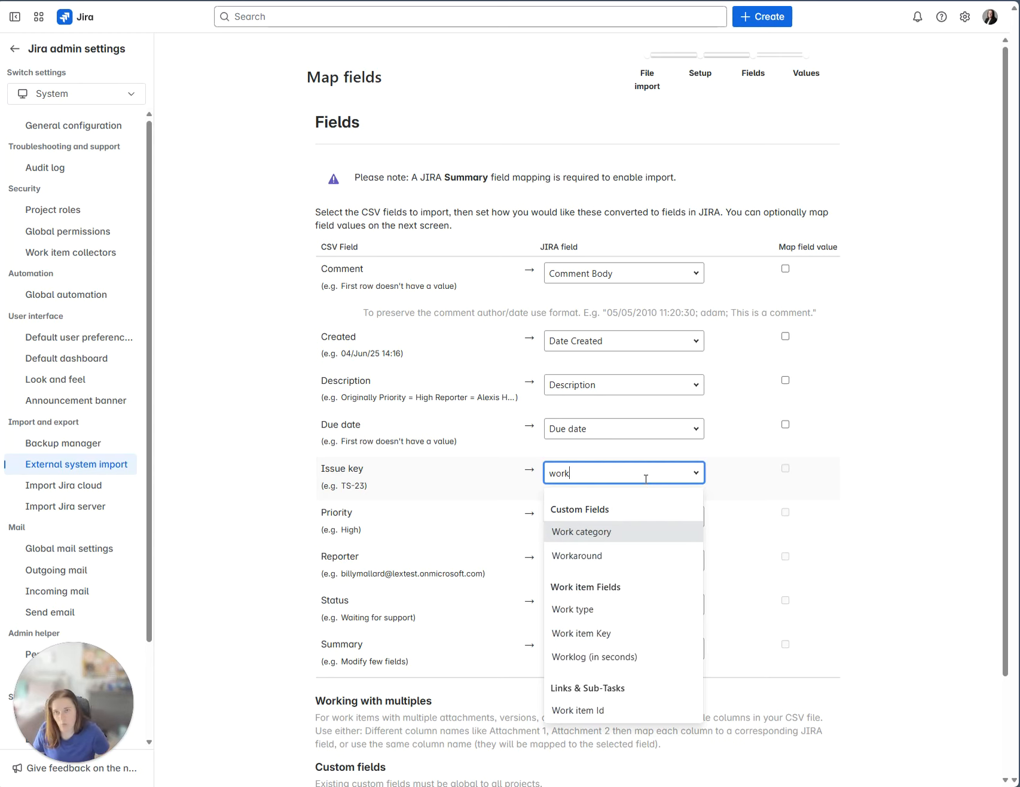
pyautogui.click(632, 633)
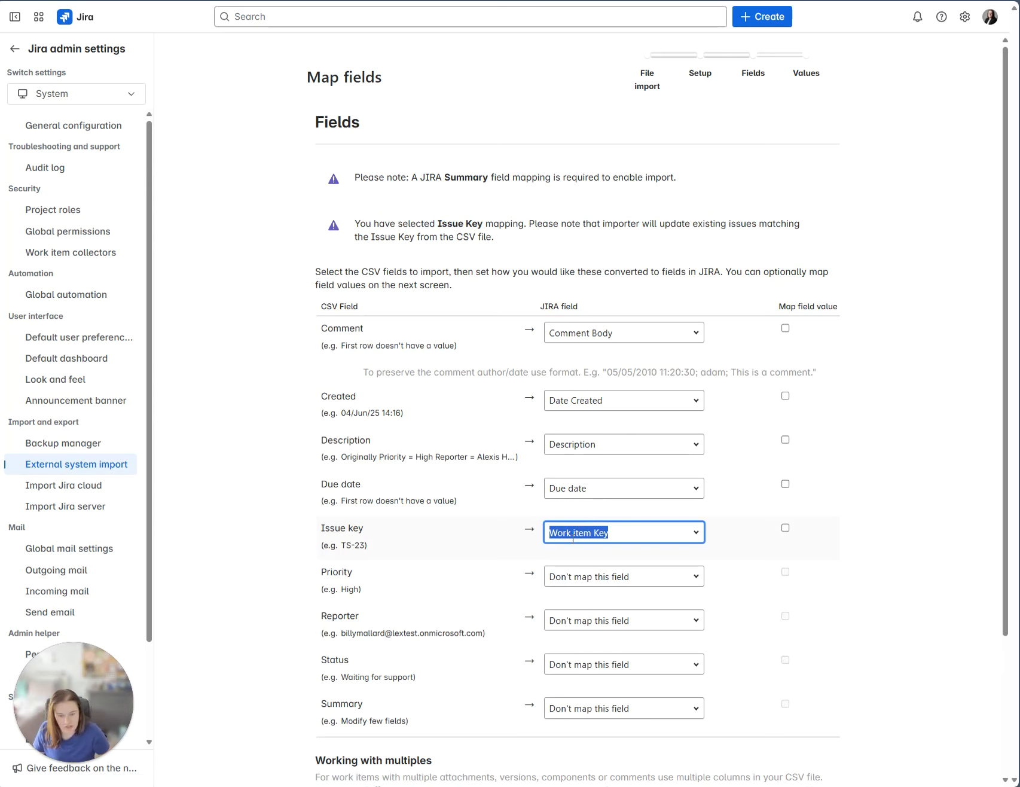
pyautogui.click(608, 576)
pyautogui.write('pri')
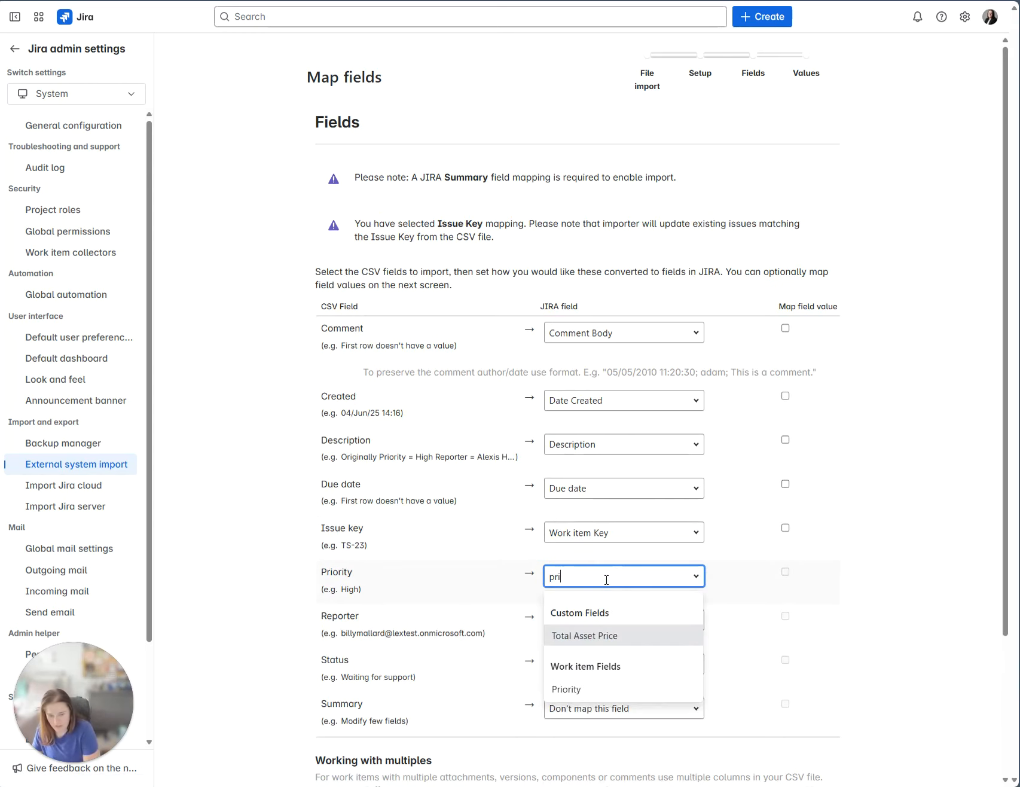
pyautogui.click(562, 690)
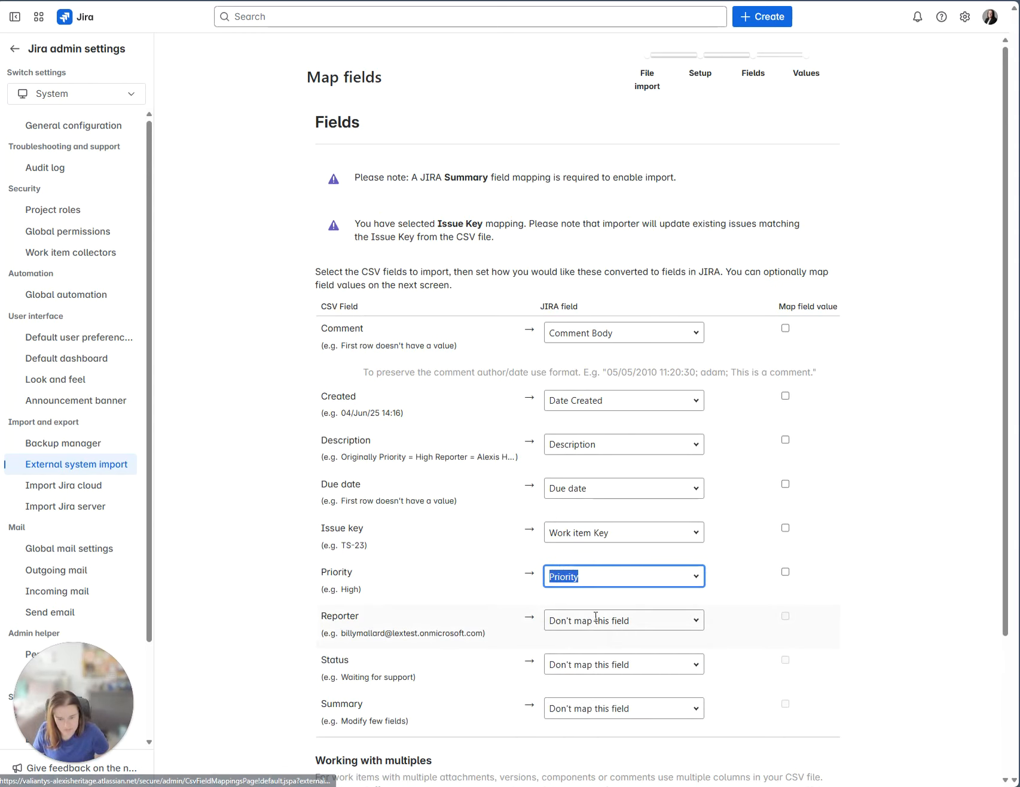
pyautogui.click(598, 620)
pyautogui.write('repo')
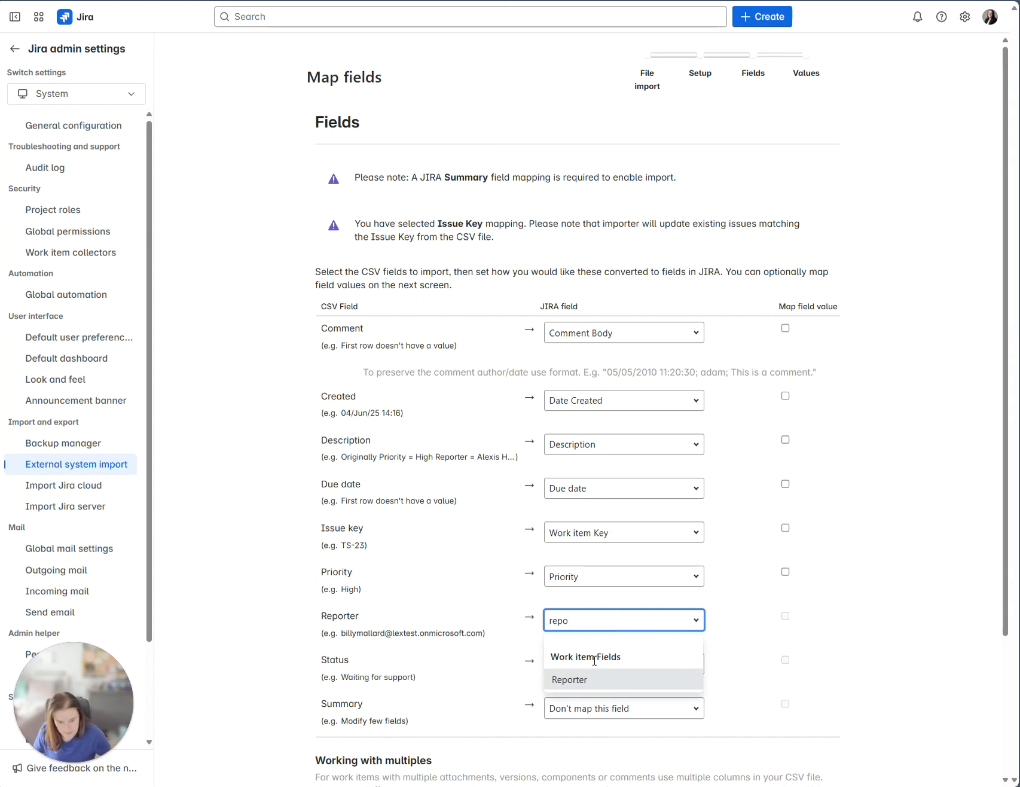
pyautogui.click(600, 691)
# Map the Status and Summary columns to Status and Summary, then advance to value mapping.
pyautogui.click(601, 665)
pyautogui.write('stat')
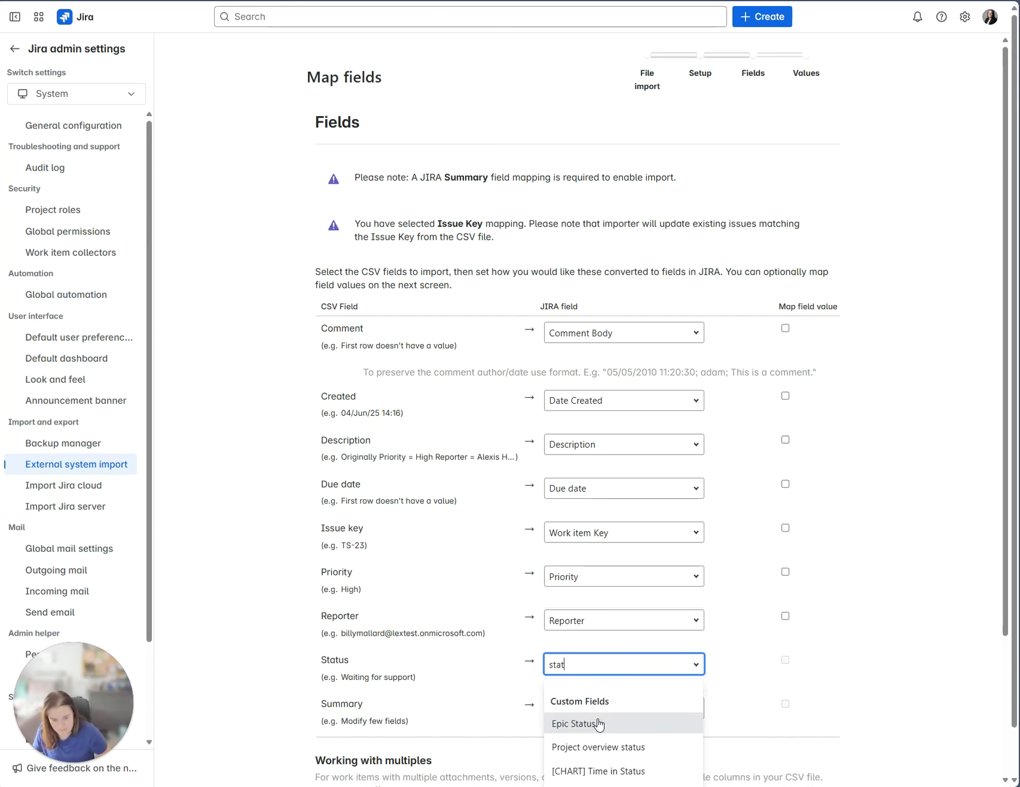
pyautogui.scroll(-1, 597, 732)
pyautogui.click(597, 779)
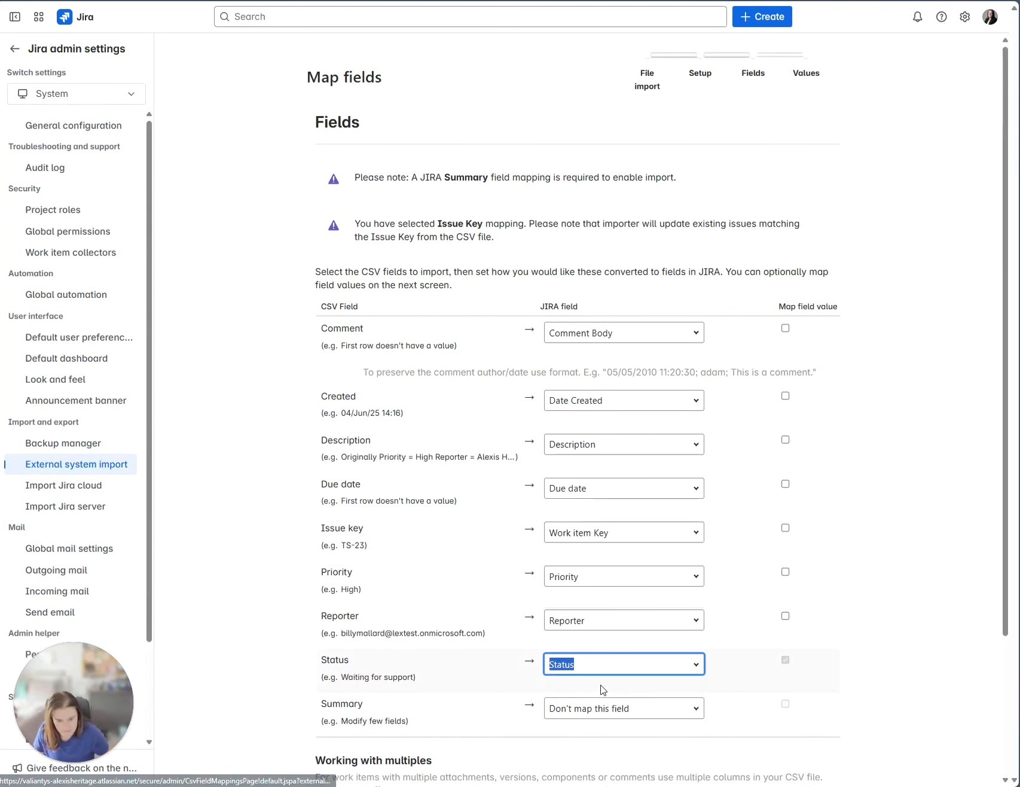
pyautogui.click(620, 707)
pyautogui.write('summ')
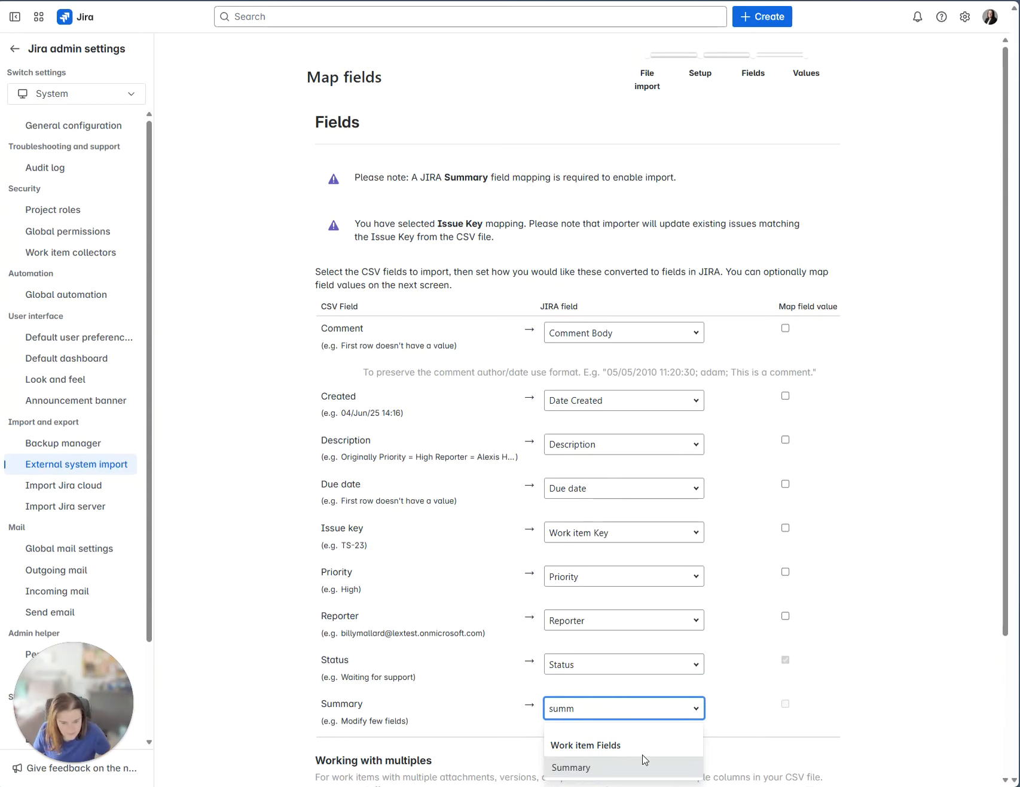
pyautogui.click(644, 766)
pyautogui.click(933, 517)
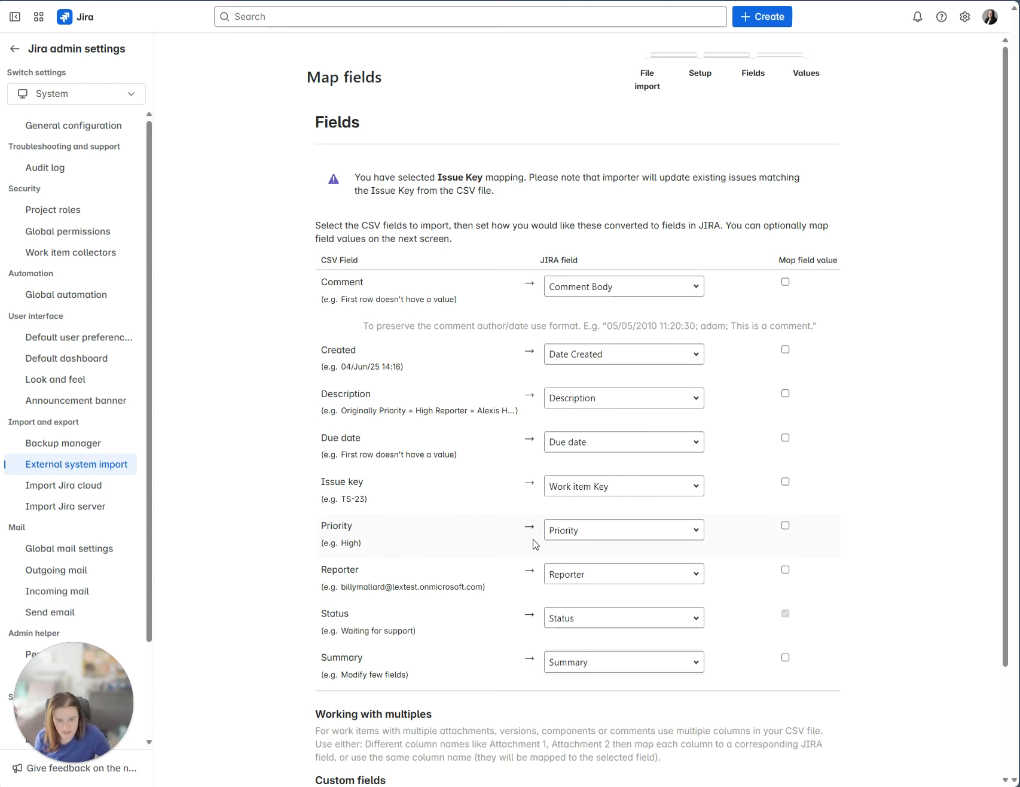
pyautogui.scroll(-2, 428, 654)
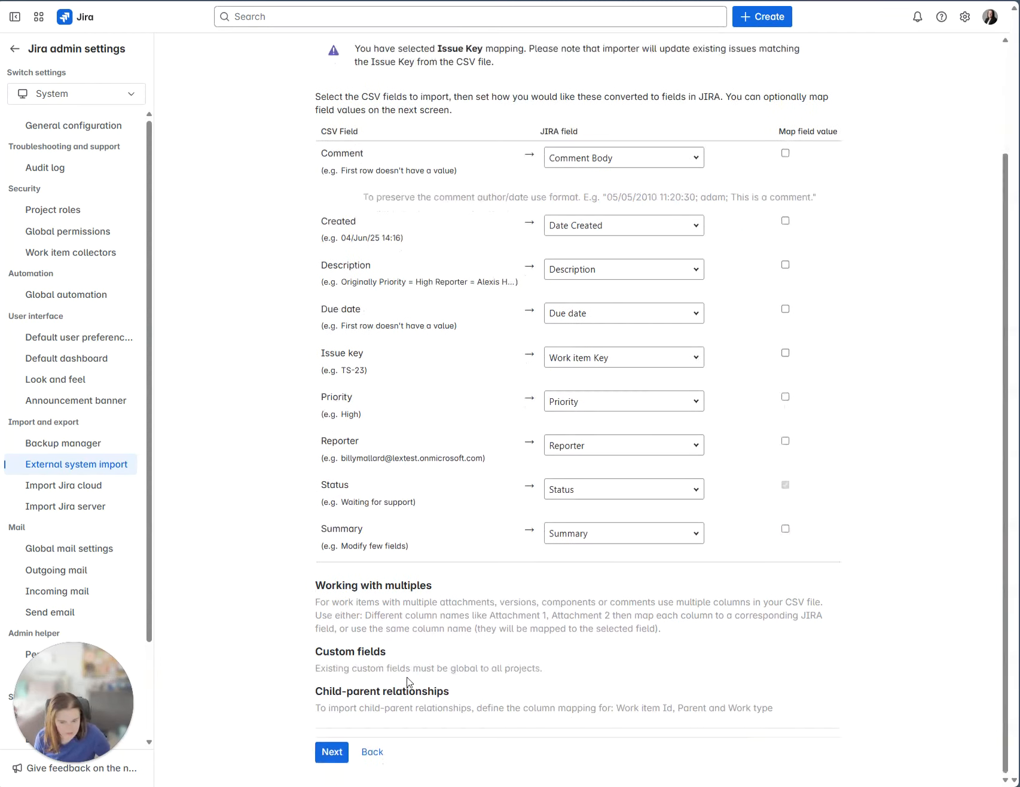
pyautogui.click(334, 751)
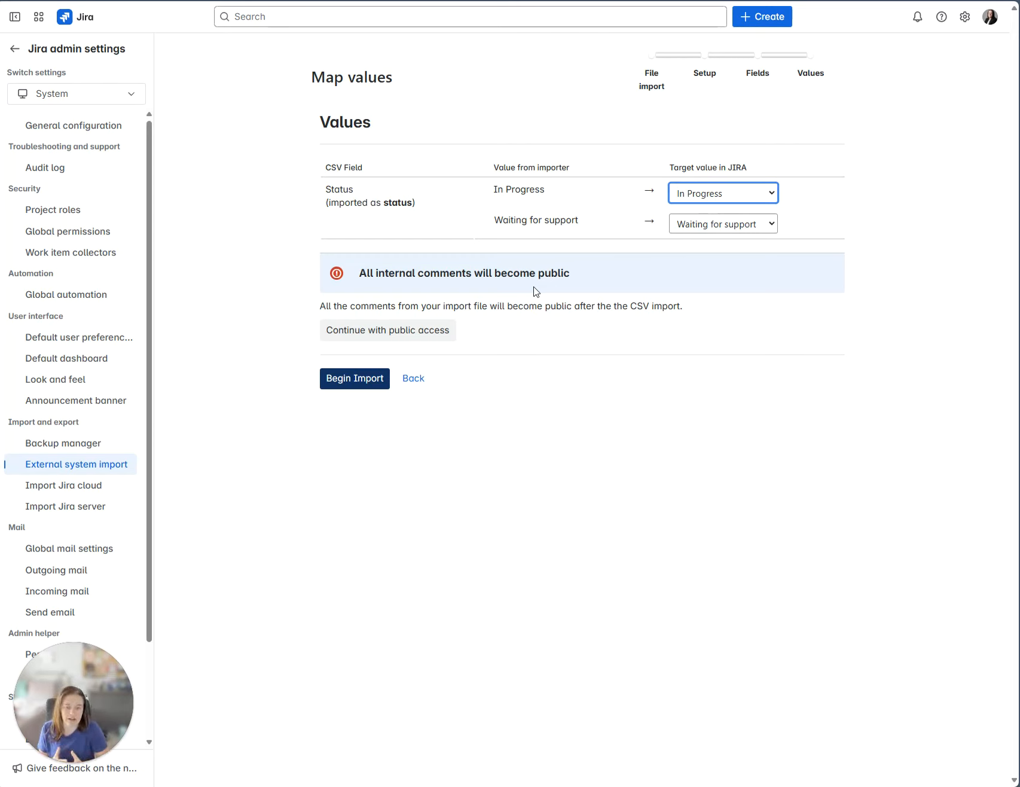
# Accept that all imported comments become public and begin the CSV import.
pyautogui.click(359, 381)
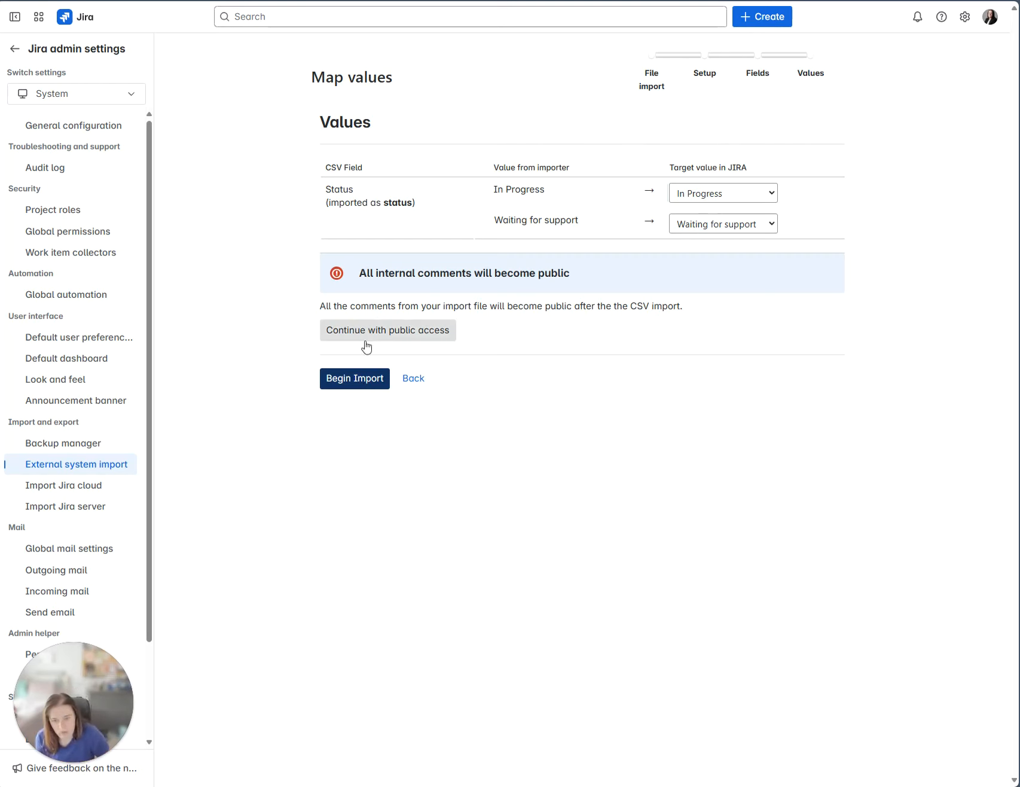
pyautogui.click(385, 340)
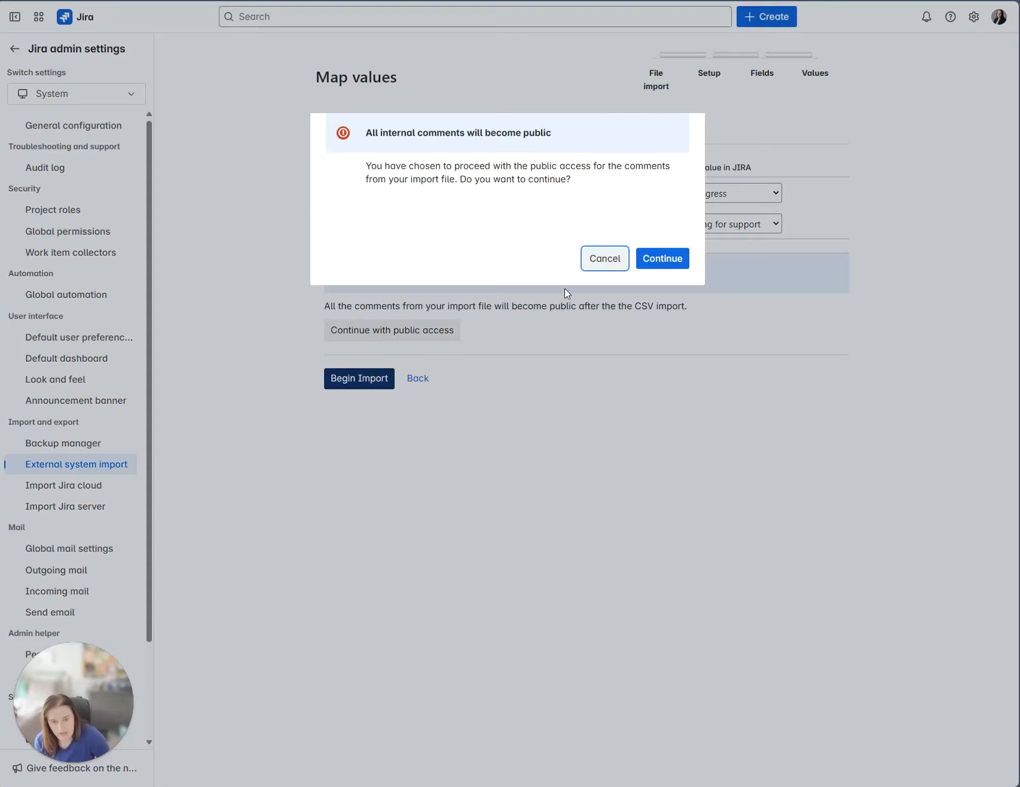
pyautogui.click(675, 262)
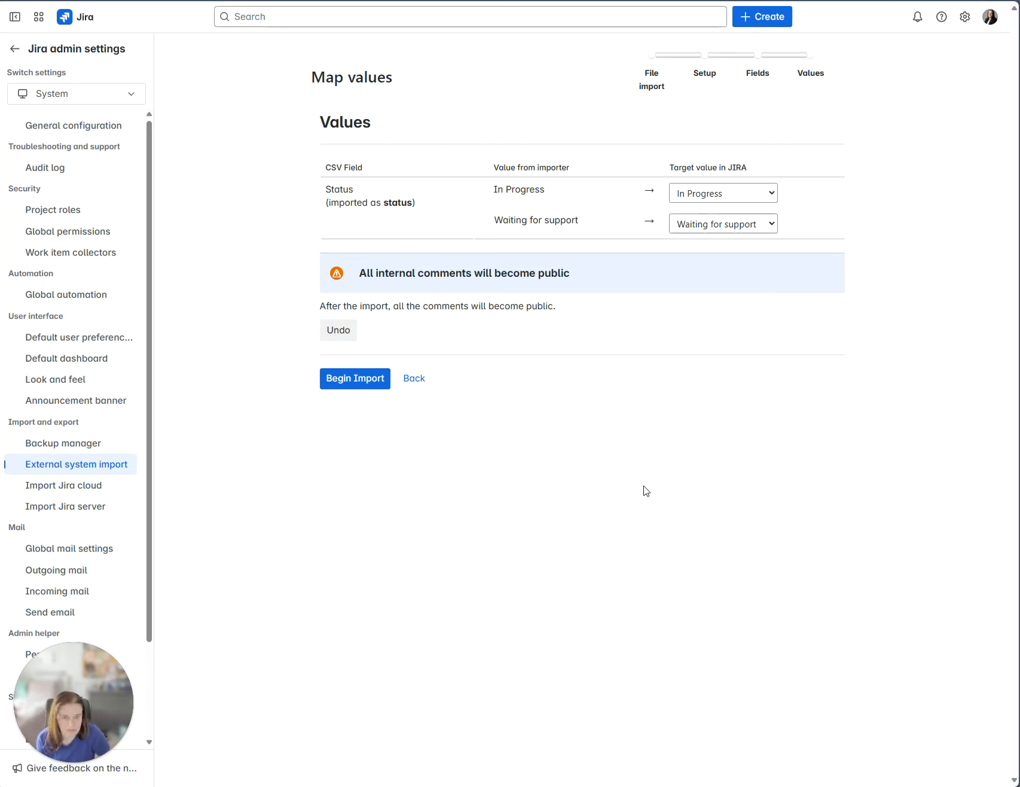
pyautogui.click(356, 385)
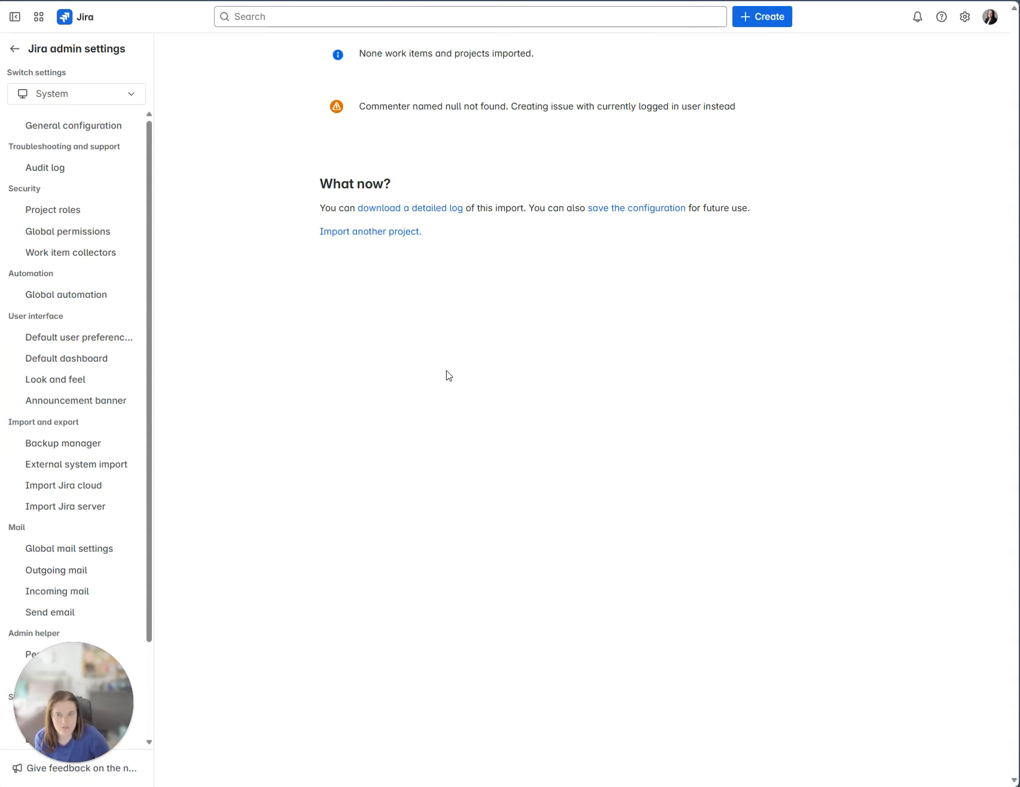
# Check the commenter-not-found warning, then open the detailed import log.
pyautogui.moveTo(740, 113); pyautogui.dragTo(357, 117)
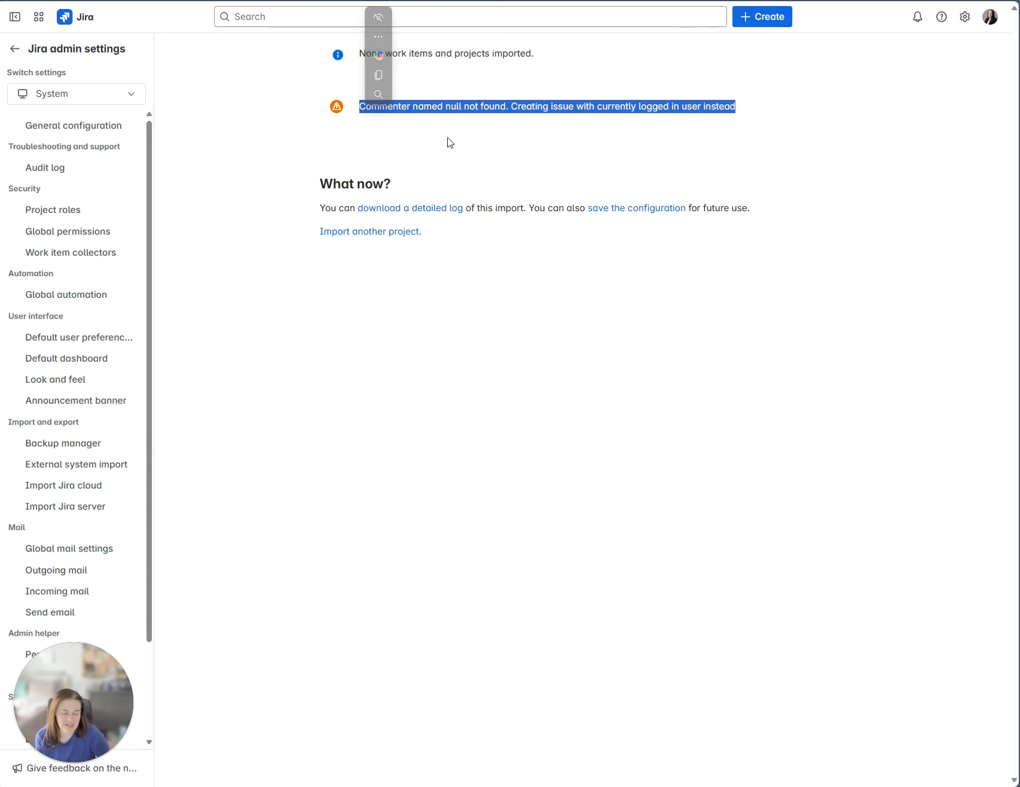
pyautogui.click(627, 158)
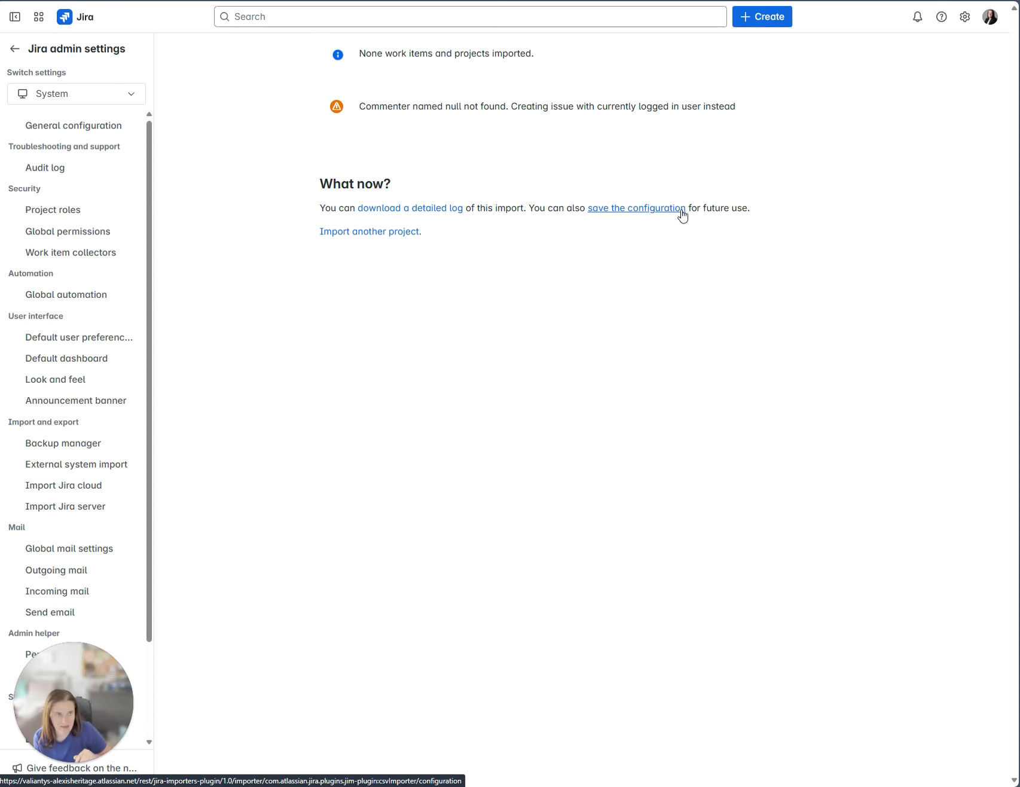
pyautogui.click(413, 209)
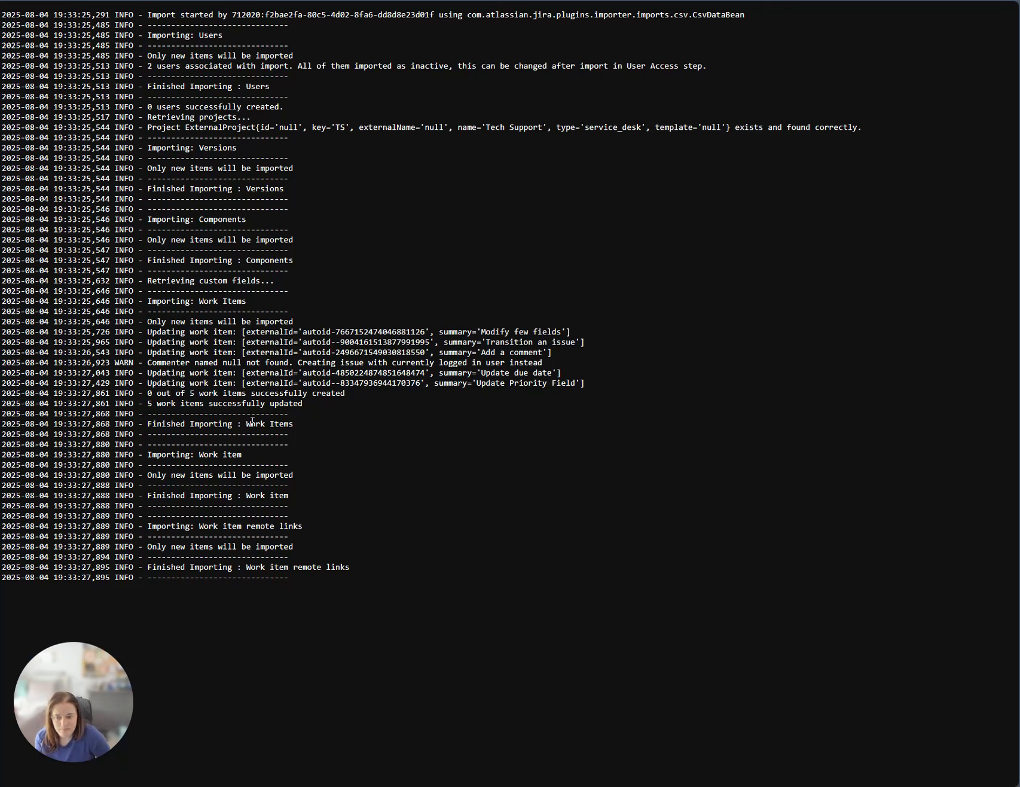
# Highlight the '0 out of 5 created' line and the updating work item lines in the import log.
pyautogui.moveTo(149, 393); pyautogui.dragTo(347, 395)
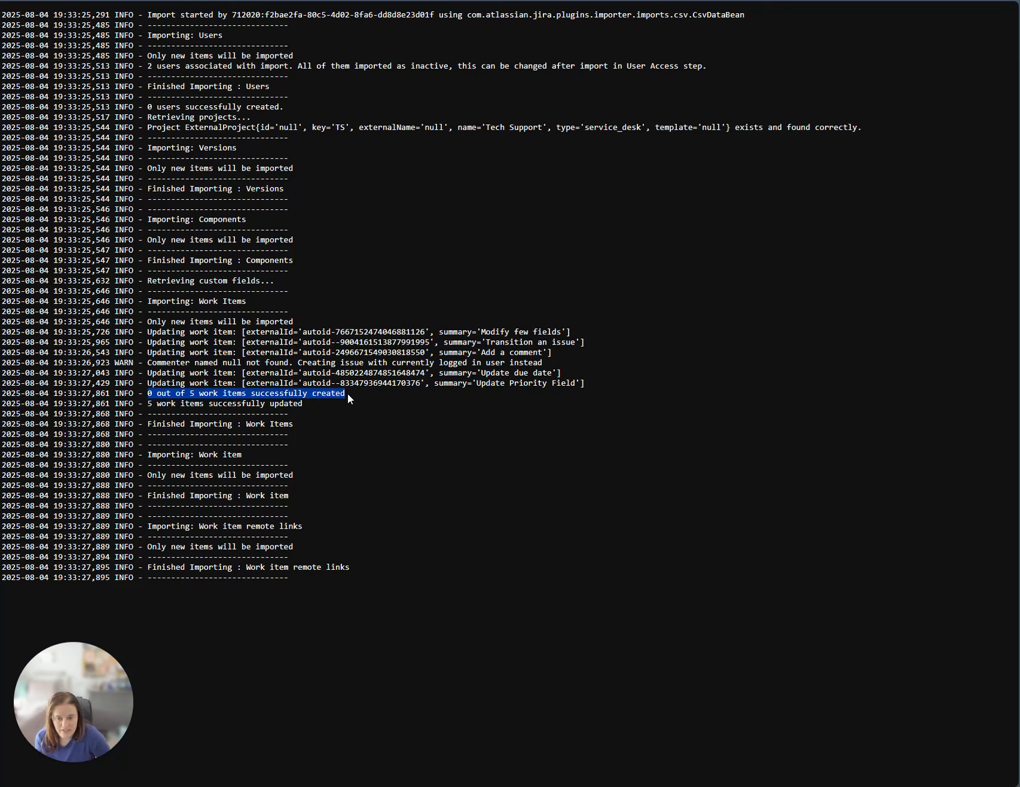
pyautogui.click(376, 415)
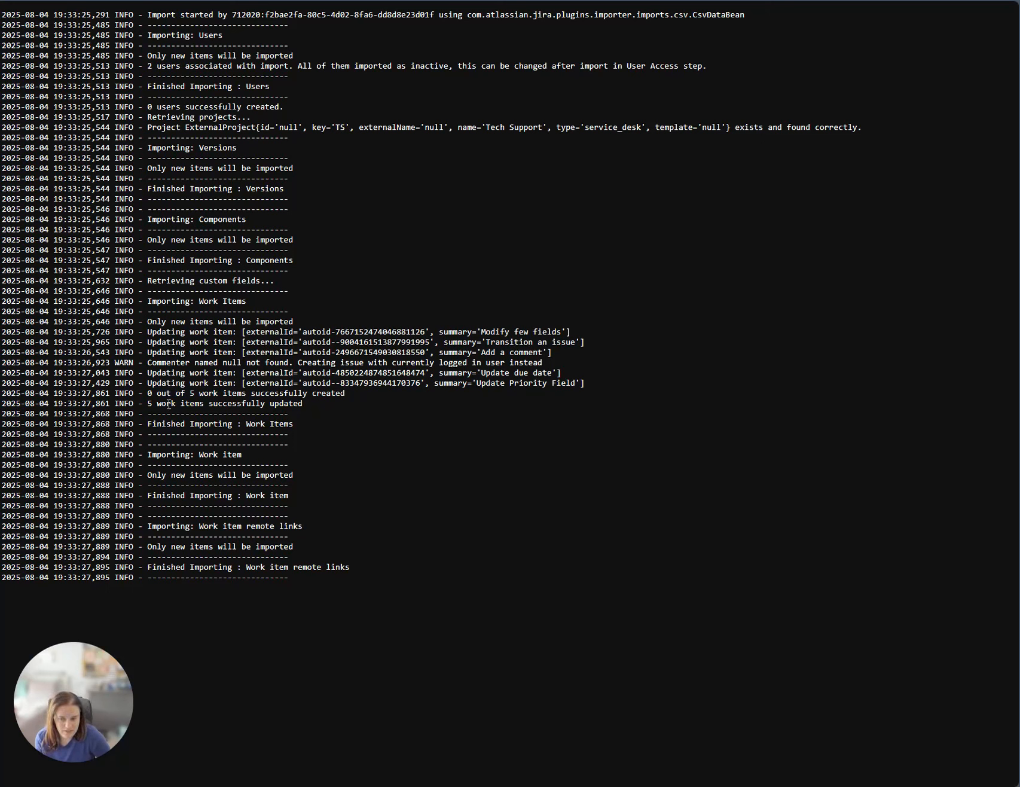
pyautogui.moveTo(585, 385); pyautogui.dragTo(151, 333)
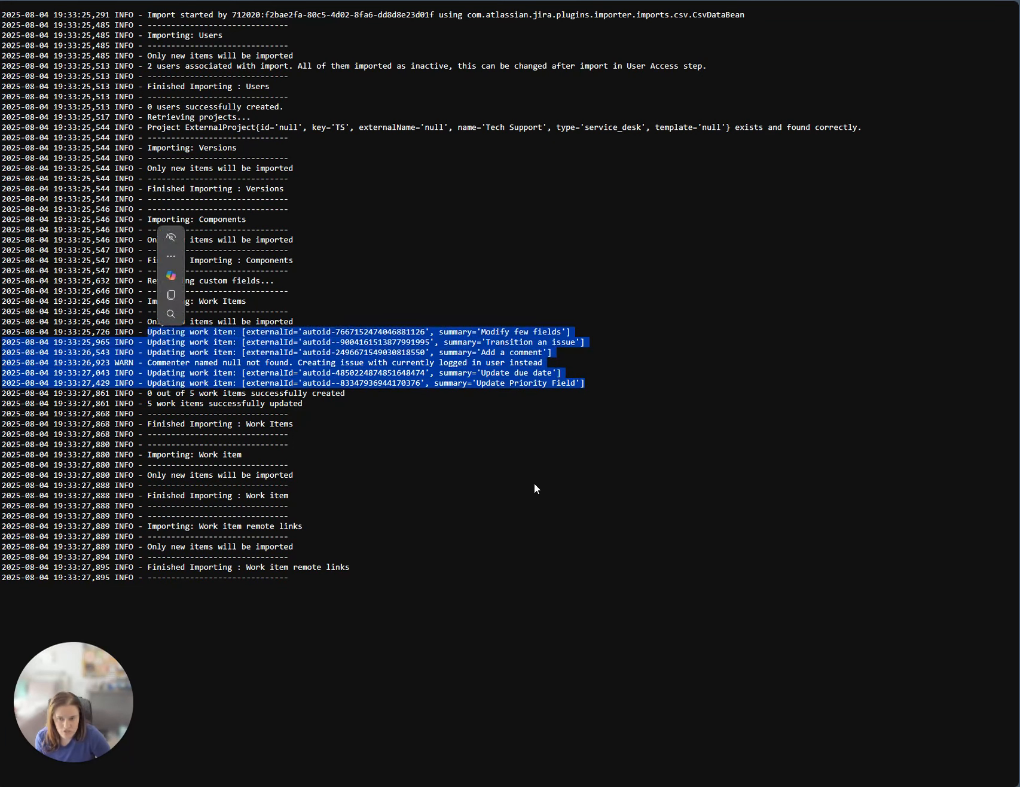
pyautogui.click(563, 482)
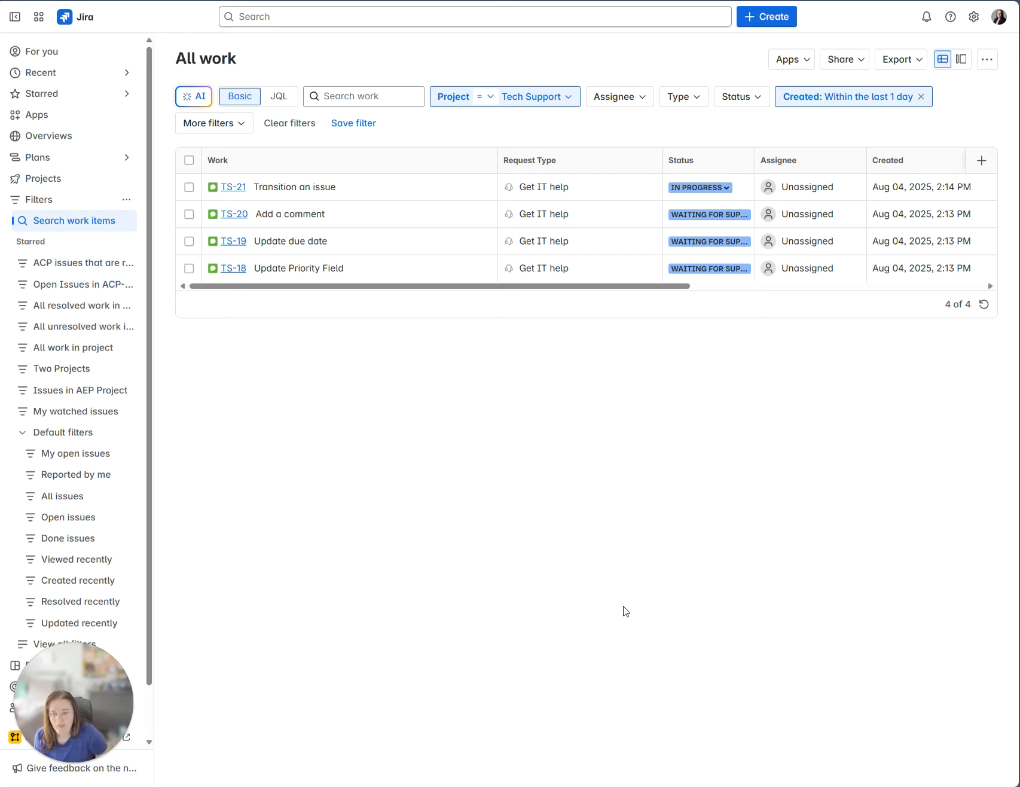
# Widen the Created filter to the last 180 days and open TS-23 'Modify few fields'.
pyautogui.click(840, 96)
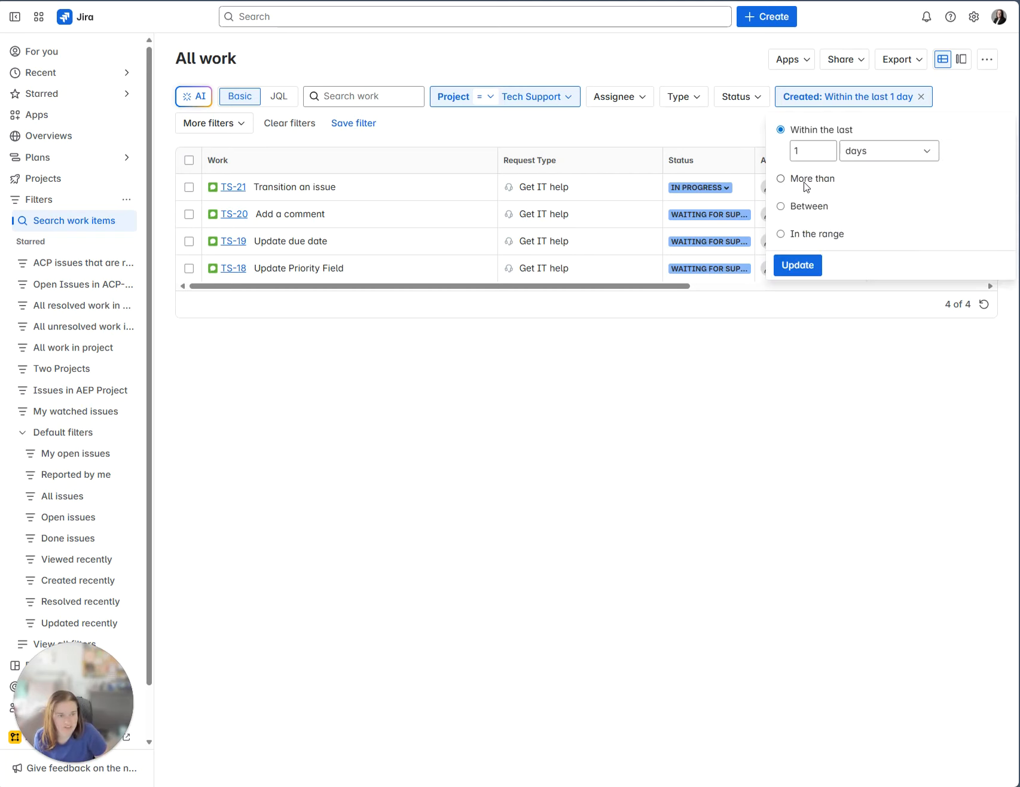
pyautogui.click(866, 152)
pyautogui.click(808, 150)
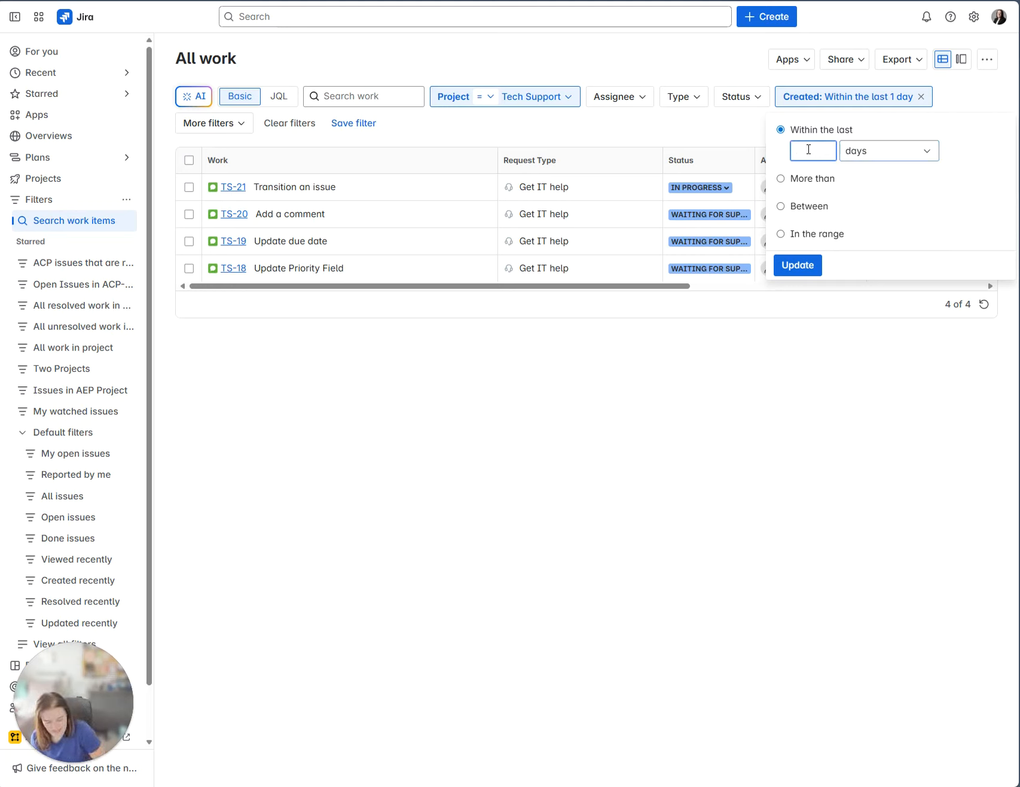
pyautogui.click(800, 265)
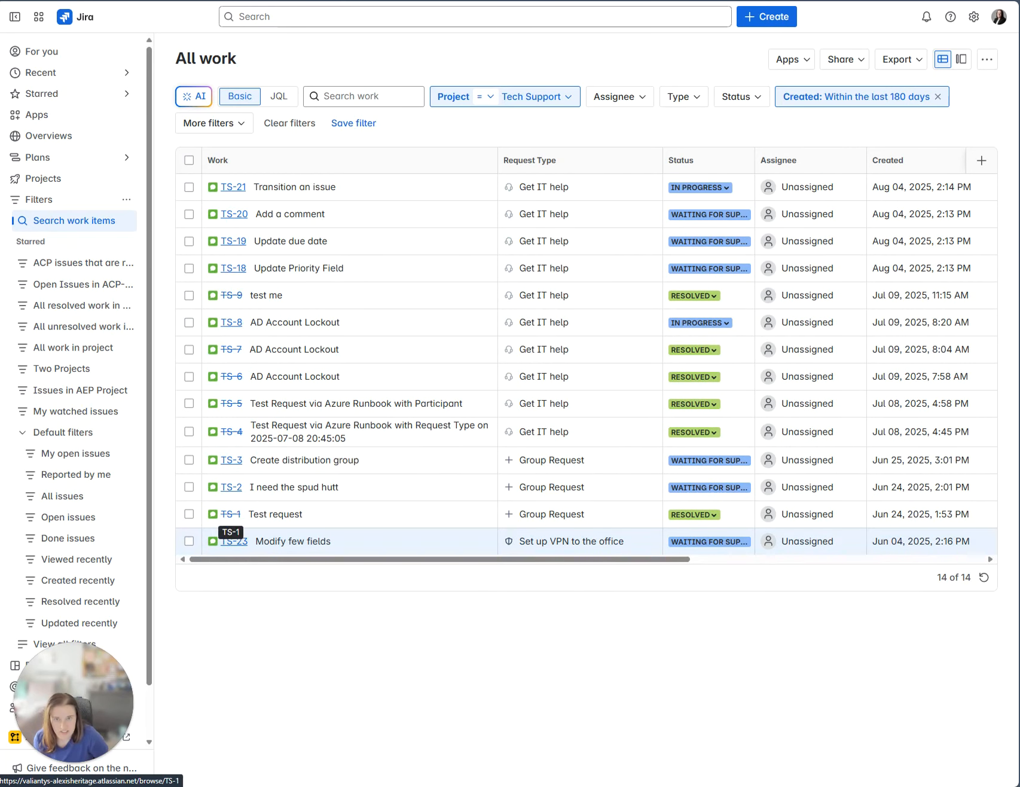
pyautogui.click(233, 545)
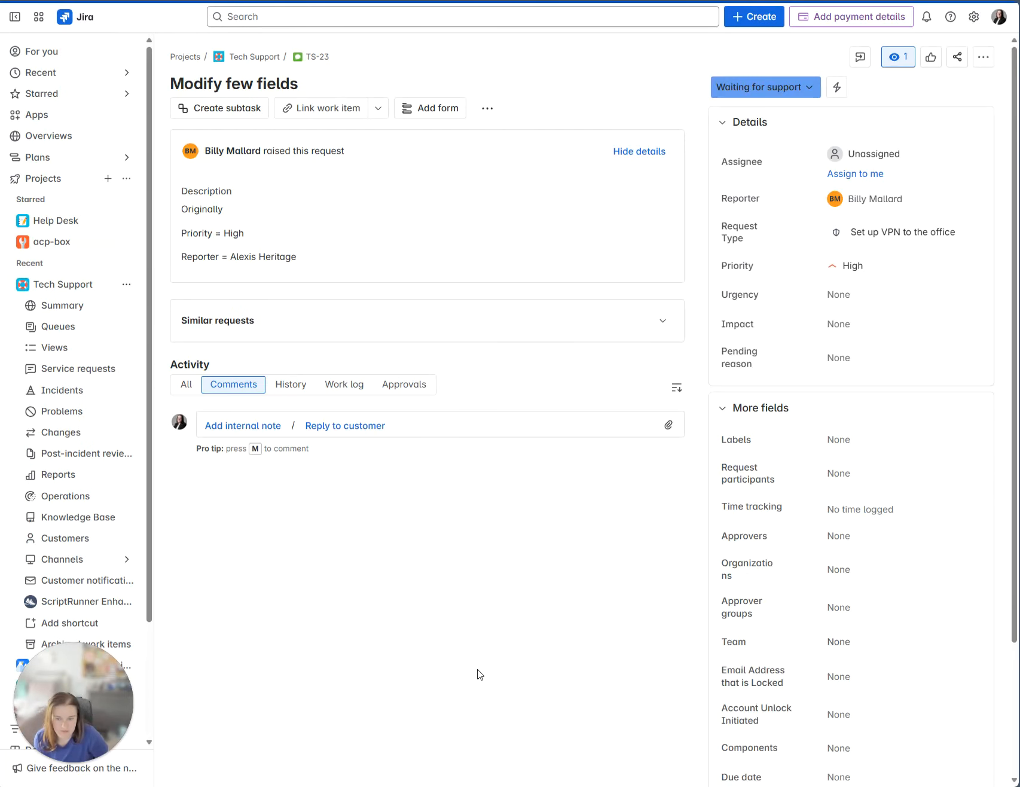
# Check TS-23's history for the new High priority and removed 'High Urgency' description text.
pyautogui.click(291, 386)
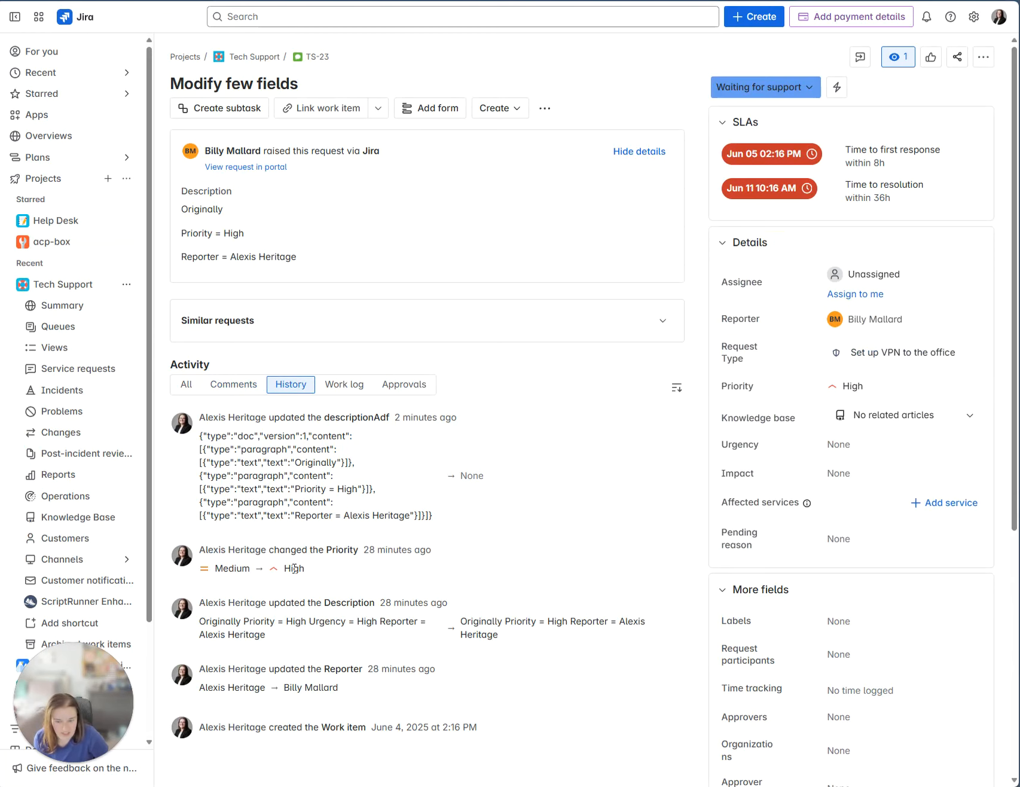
pyautogui.moveTo(323, 570); pyautogui.dragTo(247, 572)
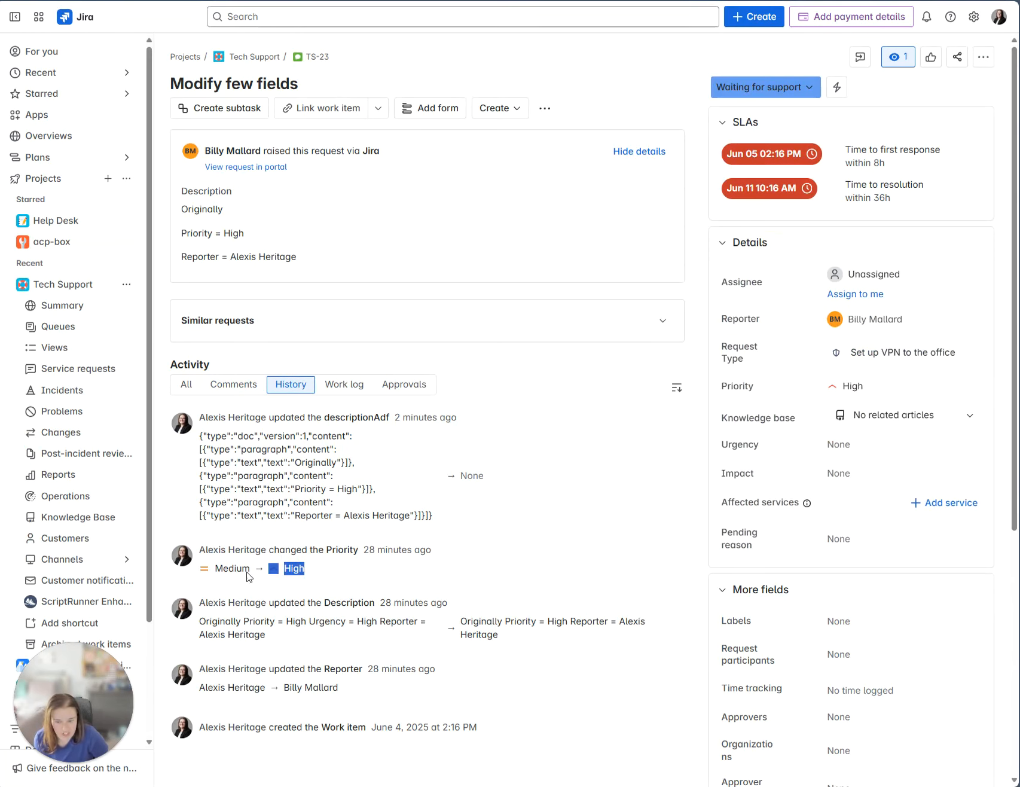
pyautogui.click(333, 644)
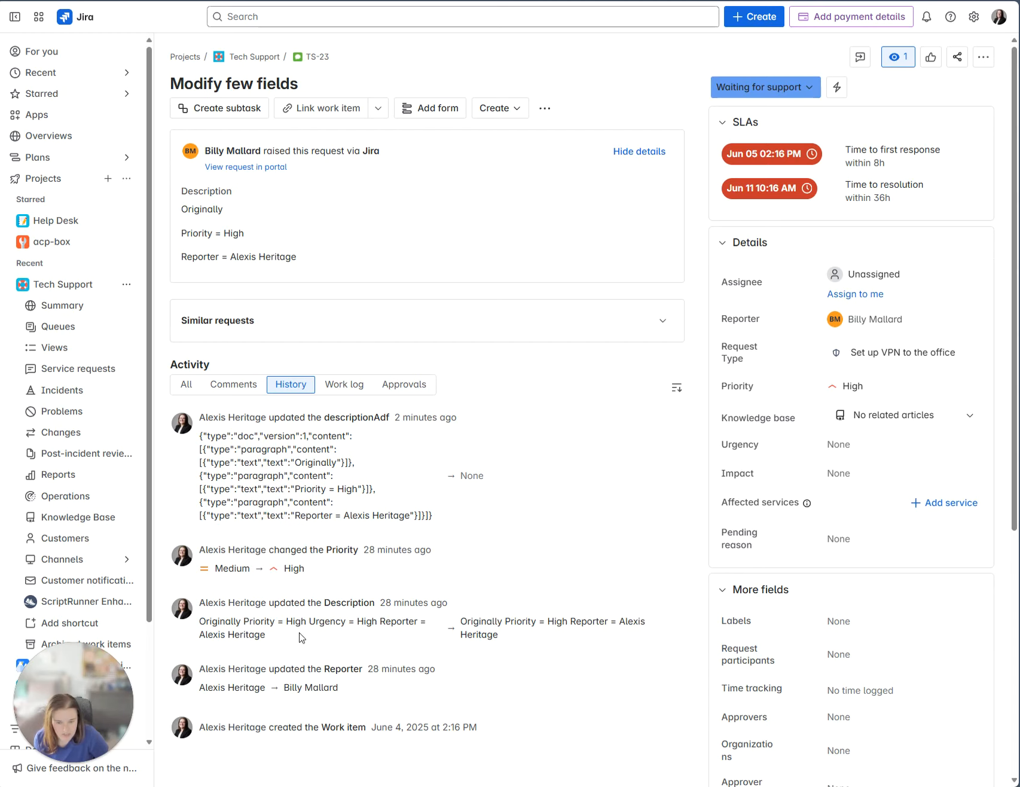
pyautogui.moveTo(286, 623); pyautogui.dragTo(359, 623)
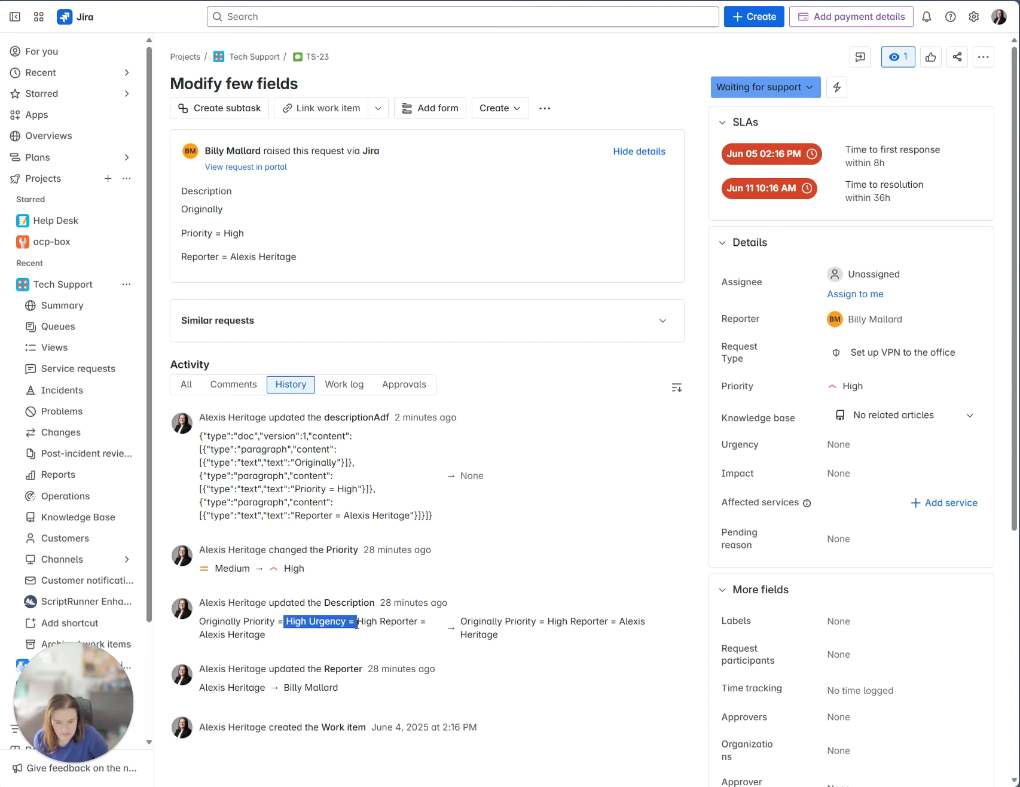
pyautogui.click(409, 699)
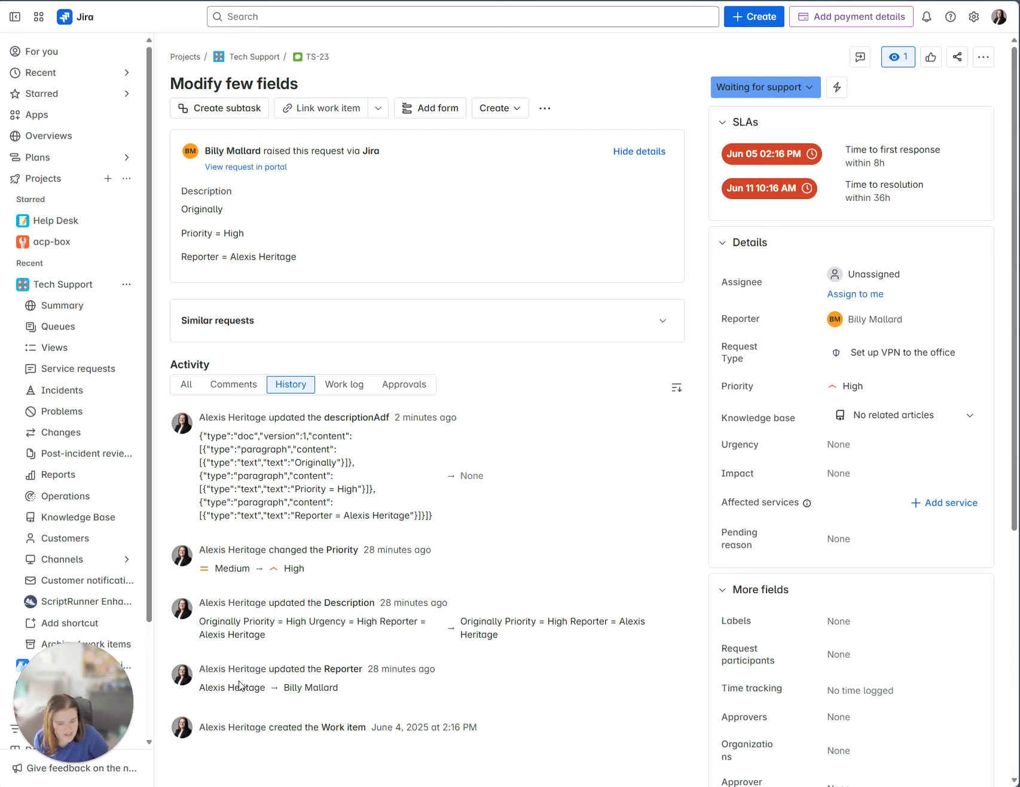
pyautogui.scroll(-6, 964, 686)
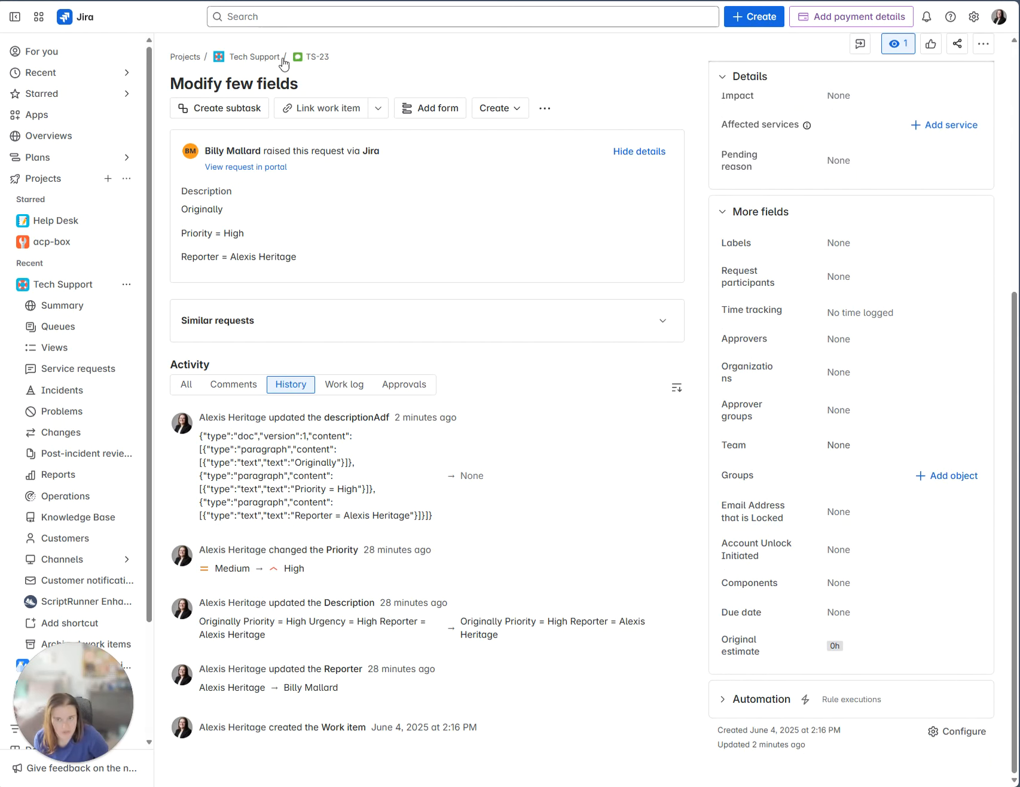
pyautogui.click(240, 1)
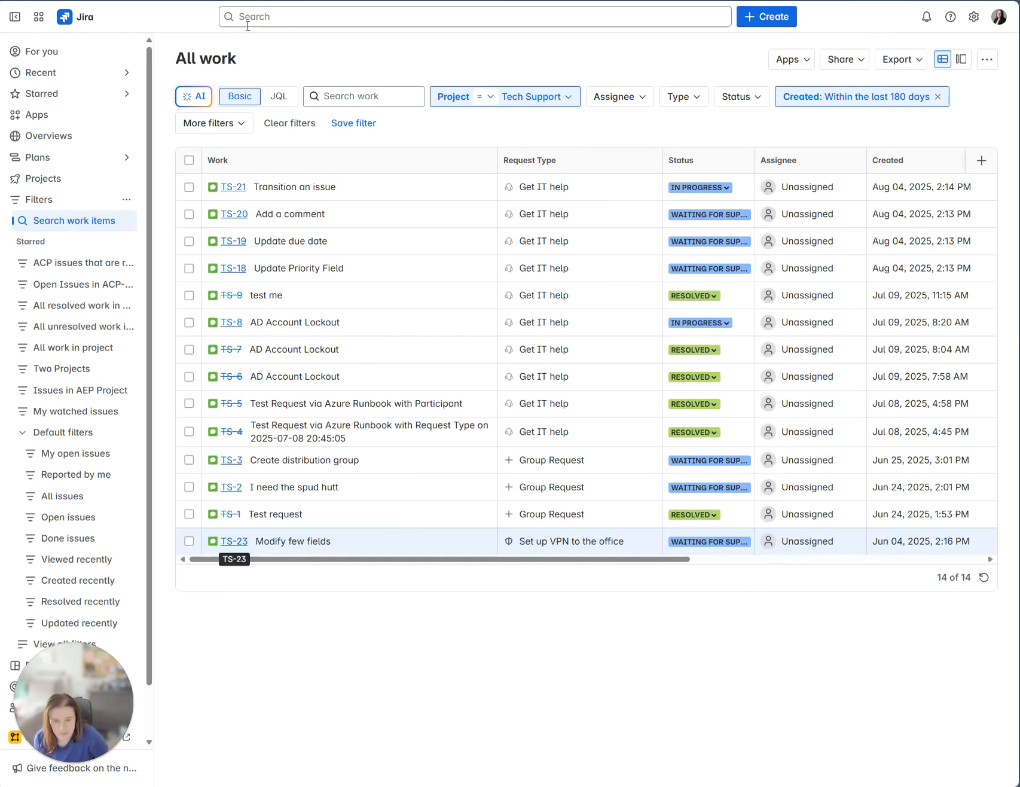
# Set the Created filter back to the last 1 day and open TS-20 'Add a comment'.
pyautogui.click(897, 97)
pyautogui.click(724, 131)
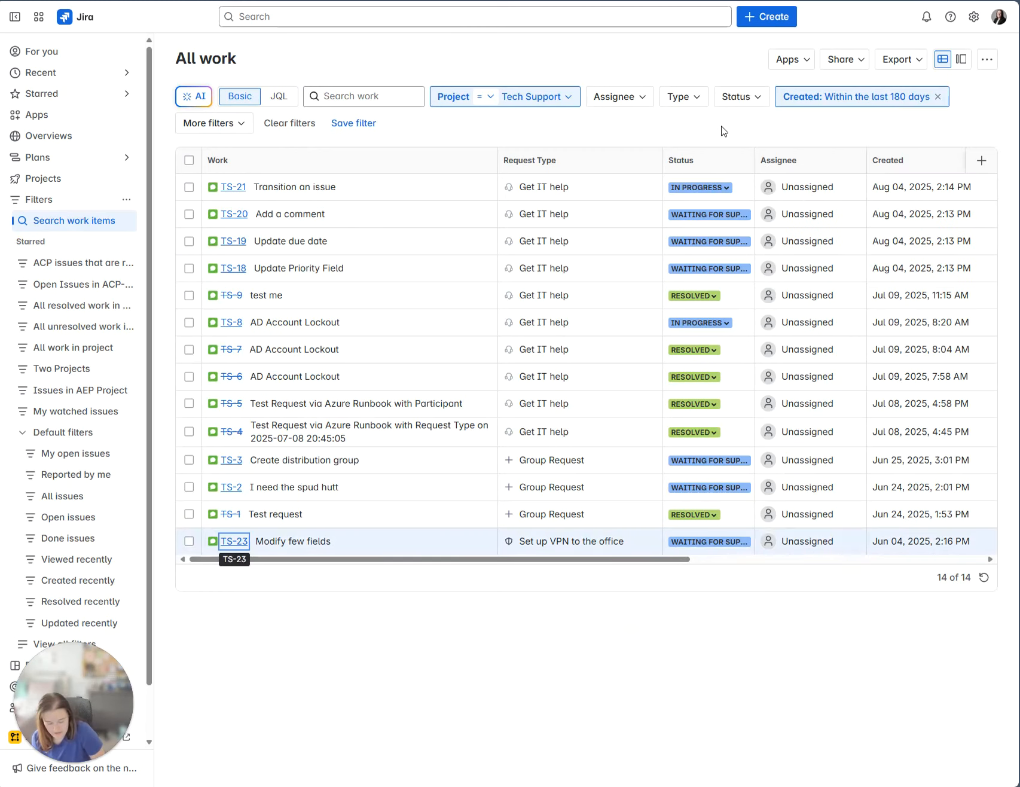
pyautogui.click(838, 96)
pyautogui.doubleClick(825, 153)
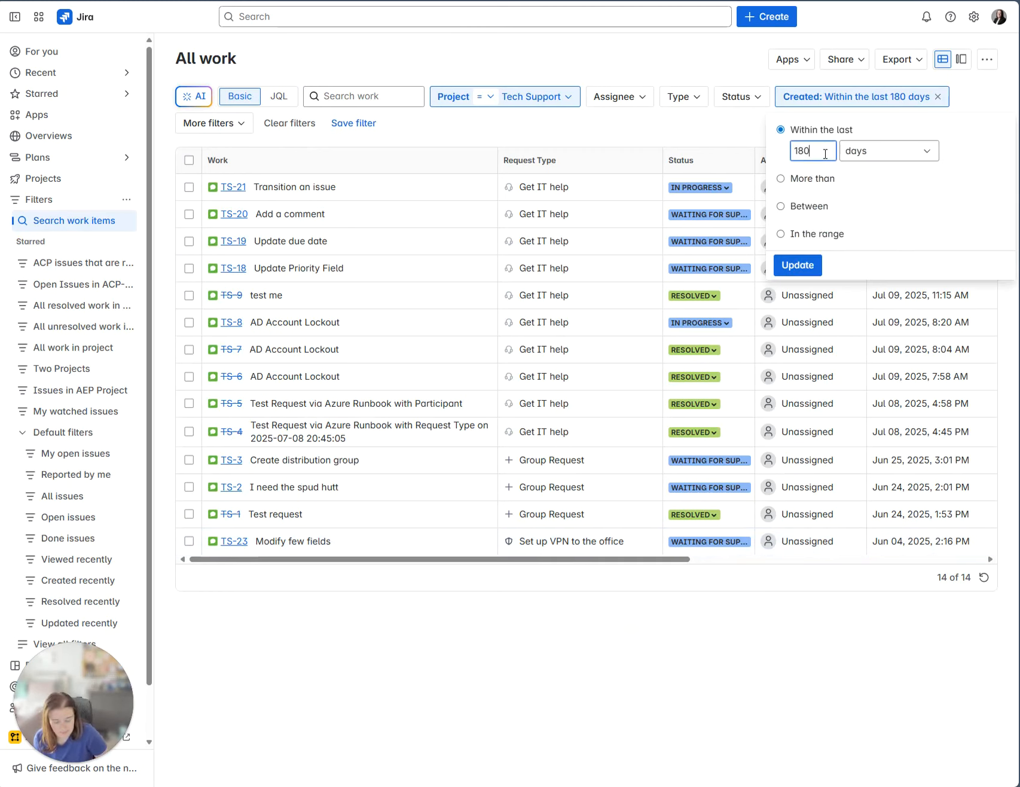
pyautogui.write('1')
pyautogui.press('Return')
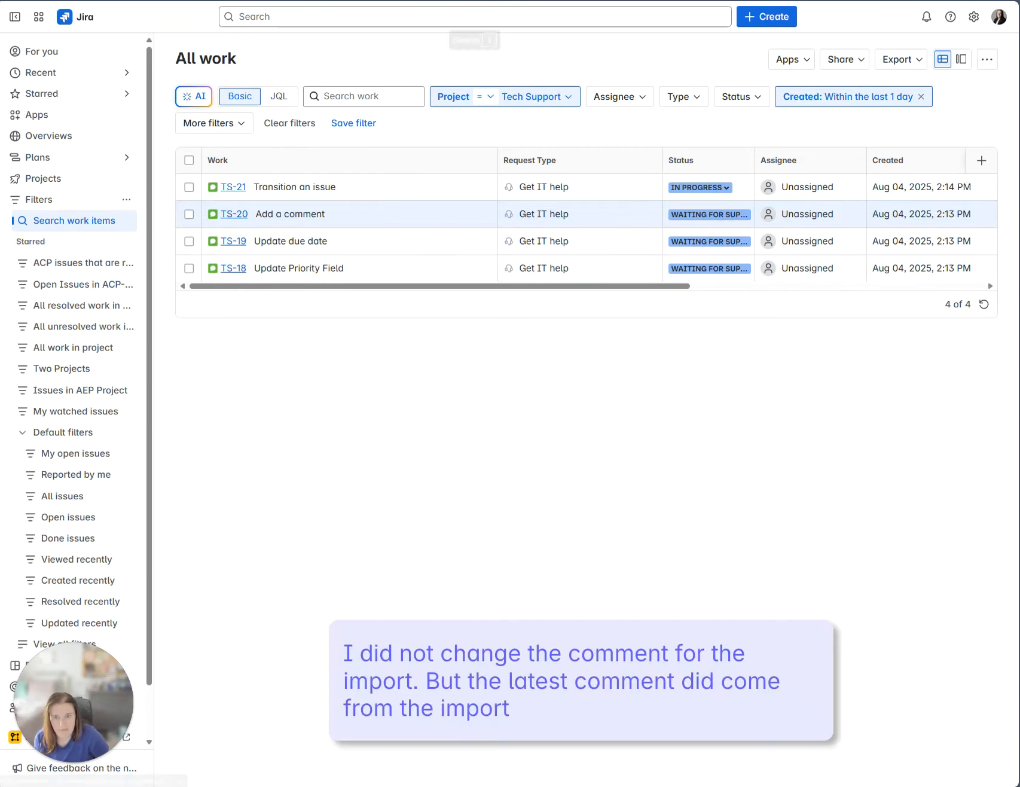
pyautogui.click(234, 214)
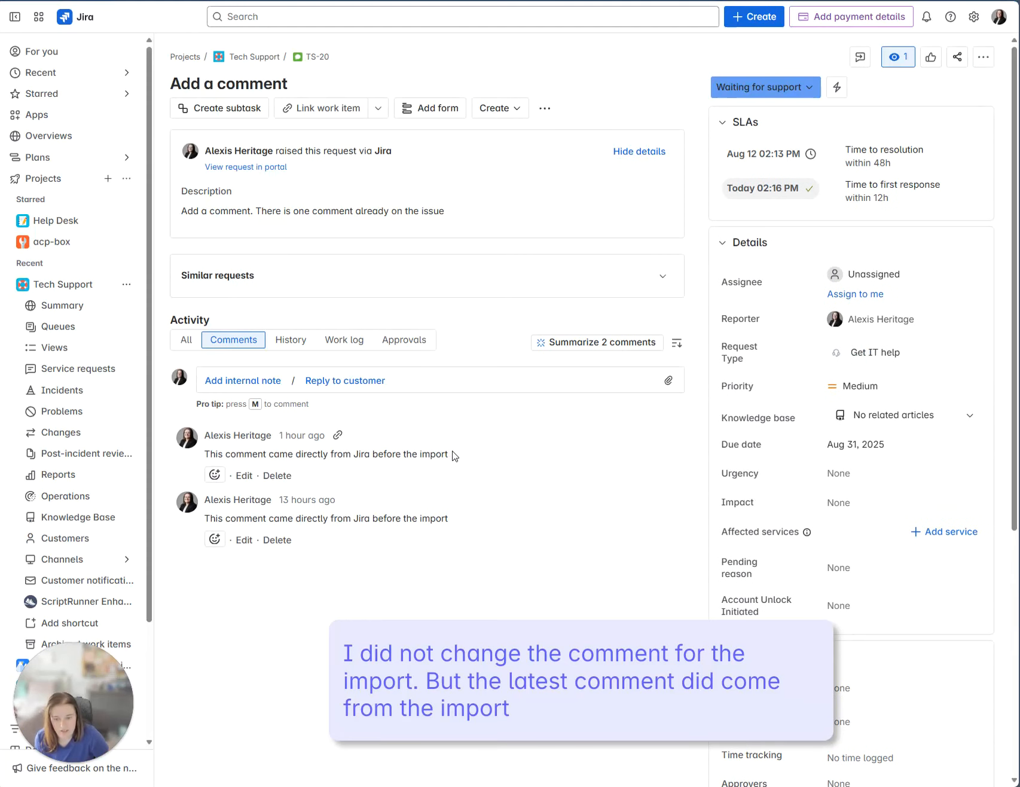
# Read the latest comment, then open TS-19 and confirm its due date is Oct 31, 2025.
pyautogui.moveTo(450, 457); pyautogui.dragTo(271, 460)
pyautogui.click(270, 461)
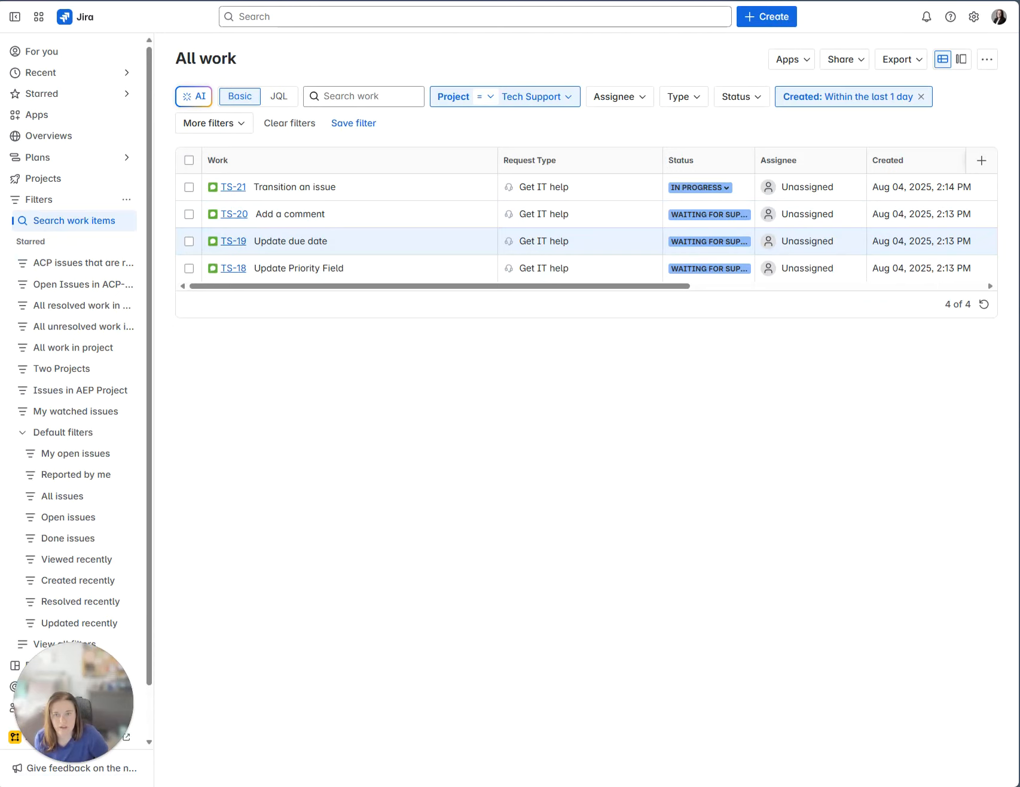
pyautogui.click(280, 1)
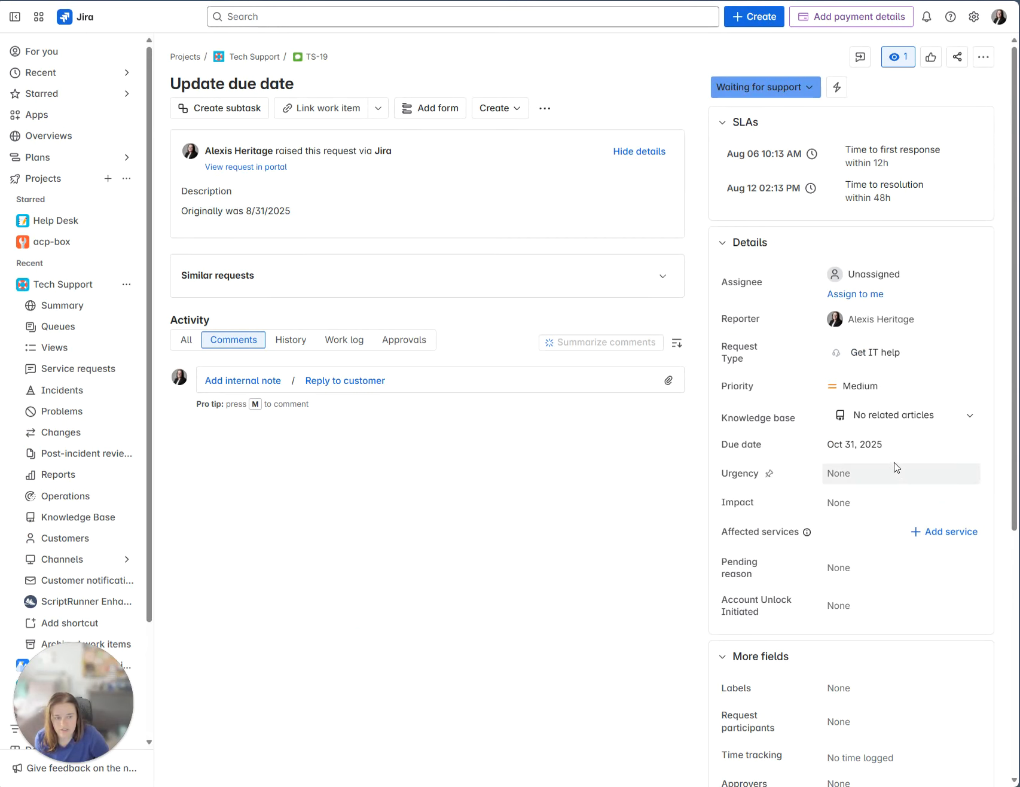
pyautogui.moveTo(899, 449); pyautogui.dragTo(825, 446)
pyautogui.click(567, 568)
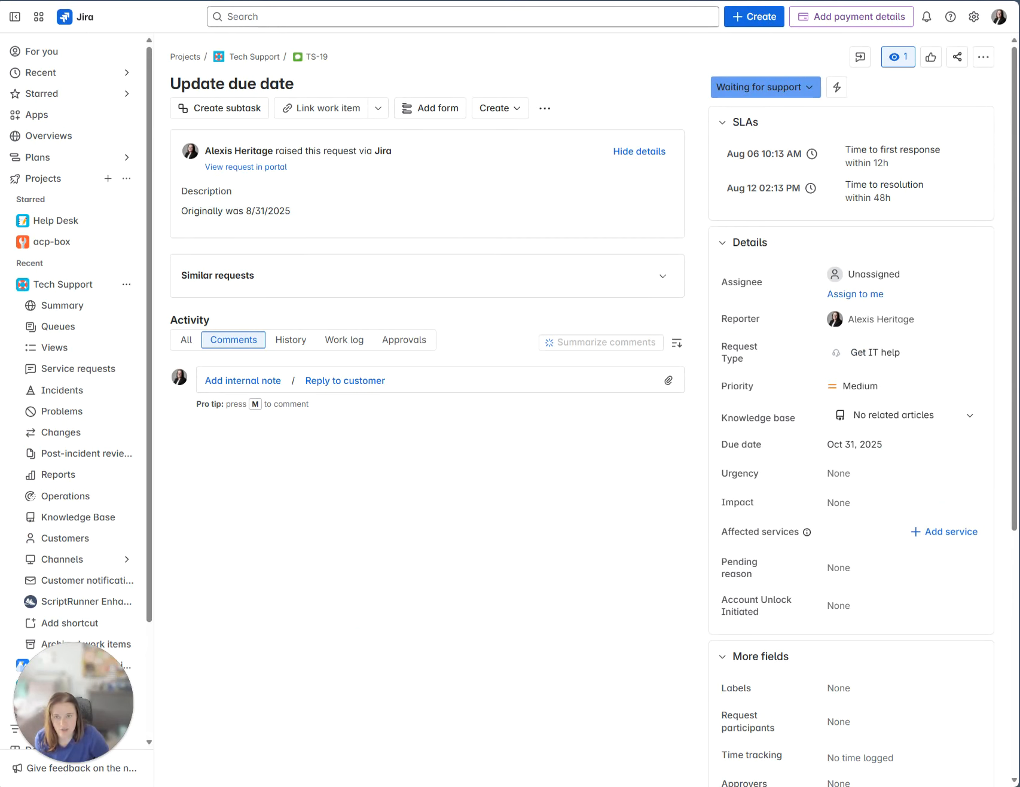
pyautogui.hotkey('ctrl', 'w')
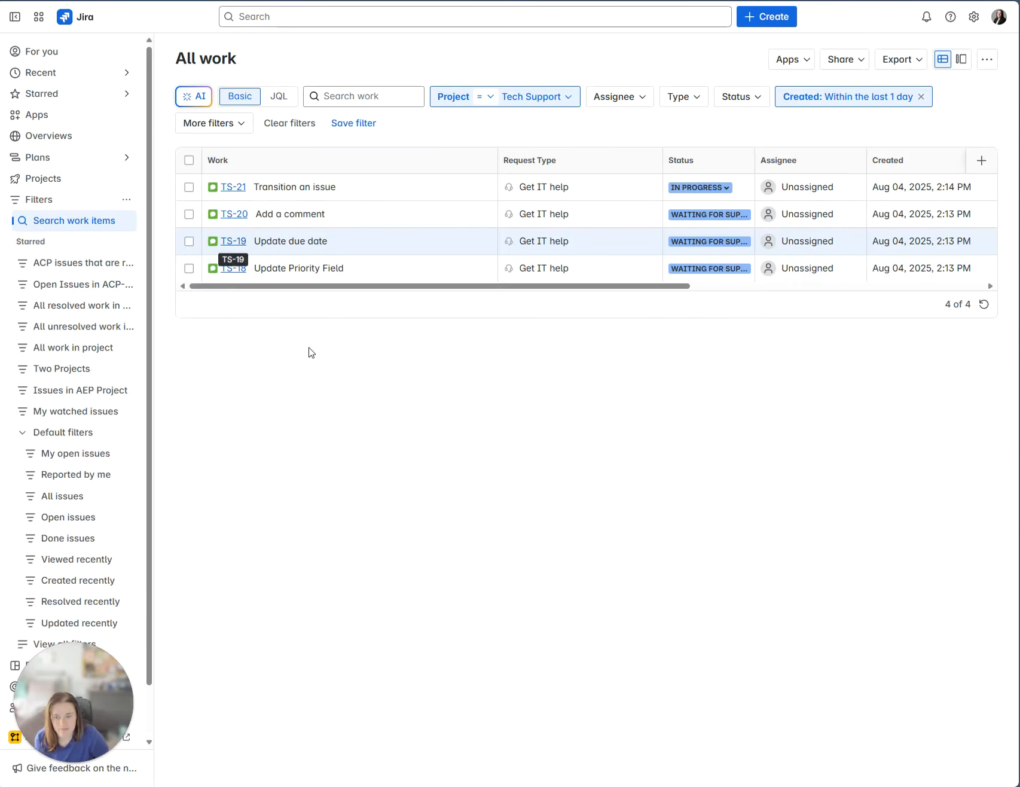
# Check TS-18's priority, then open TS-21, which shows status In Progress.
pyautogui.click(231, 270)
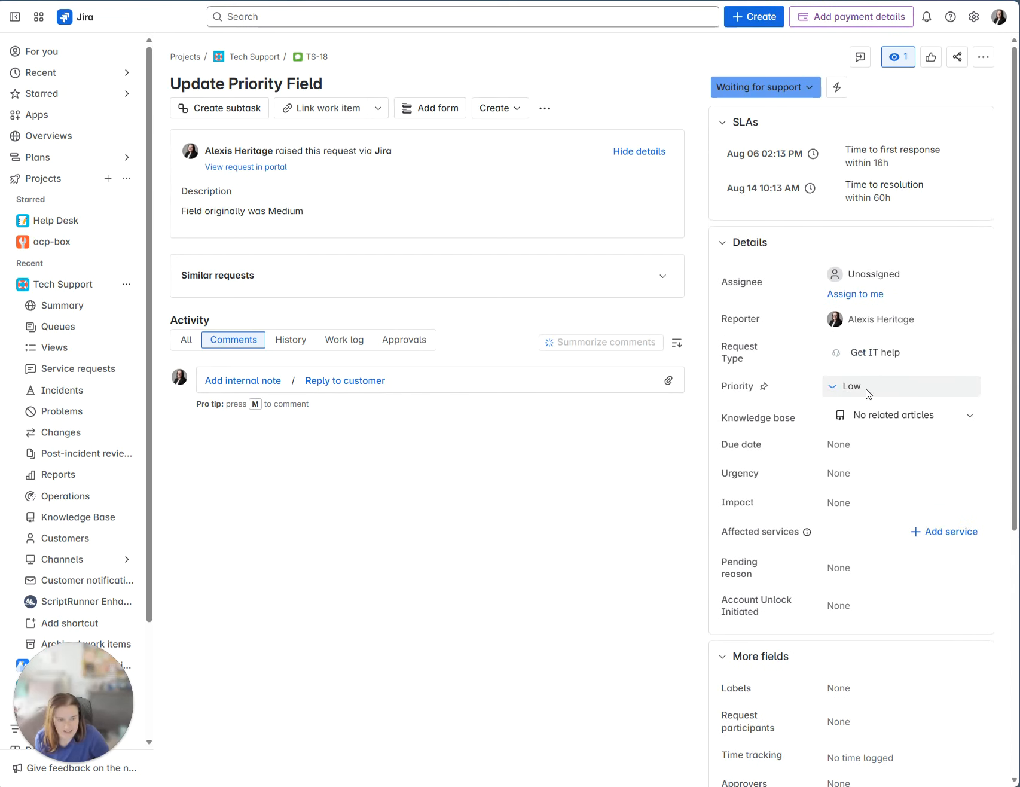
pyautogui.click(359, 1)
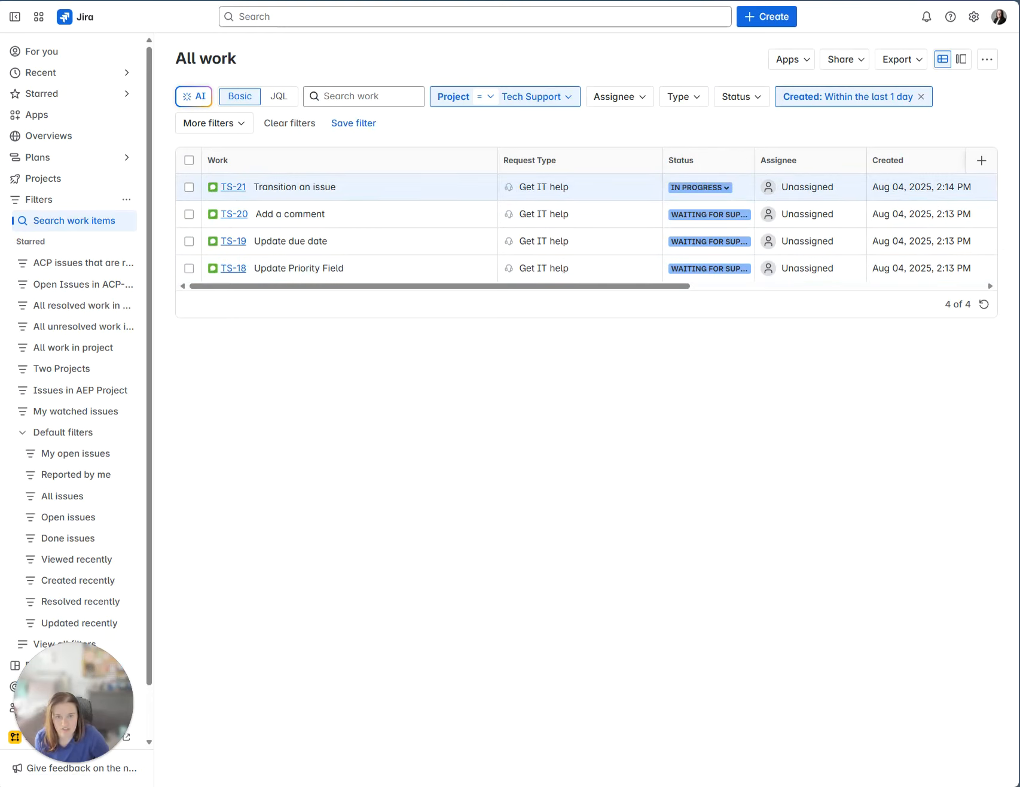
pyautogui.click(419, 1)
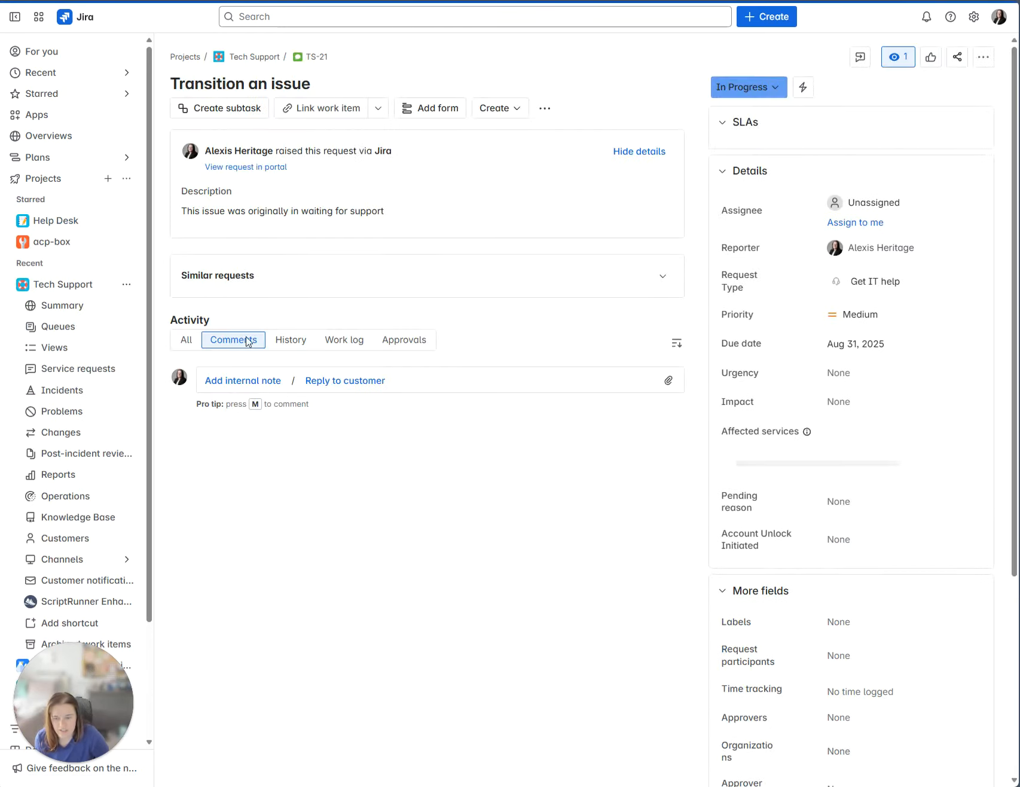
# Review TS-21's history for its earlier Waiting for Support status, then TS-23's descriptionAdf change.
pyautogui.click(293, 341)
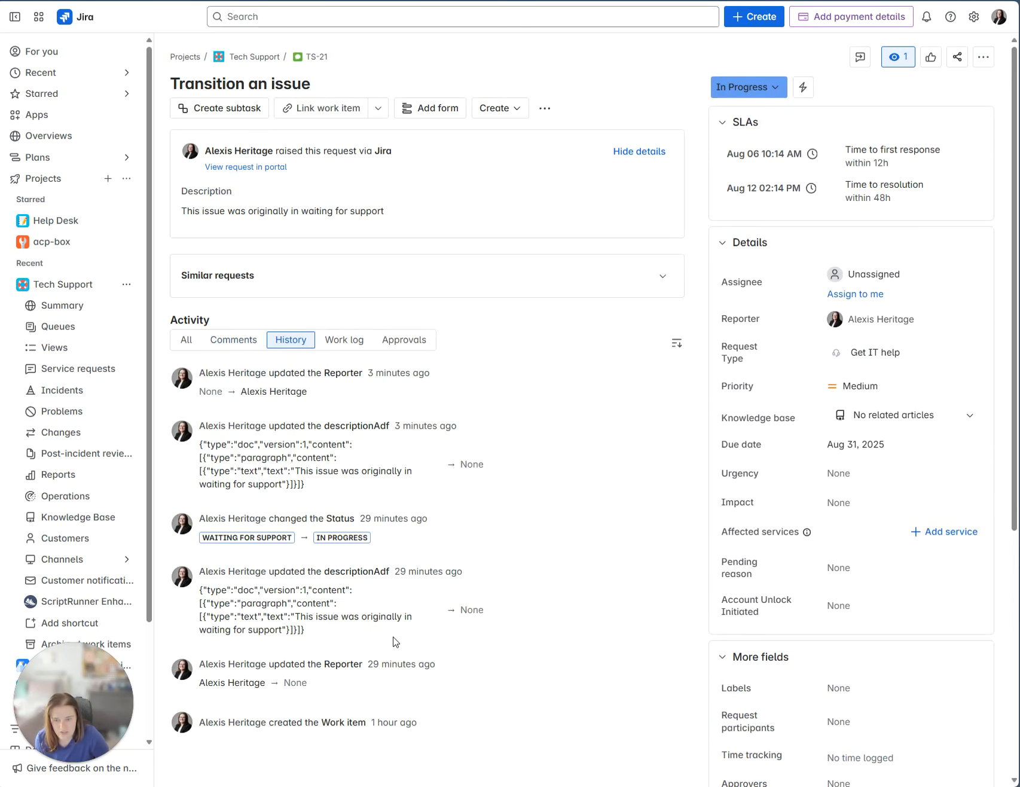
pyautogui.moveTo(205, 537); pyautogui.dragTo(316, 547)
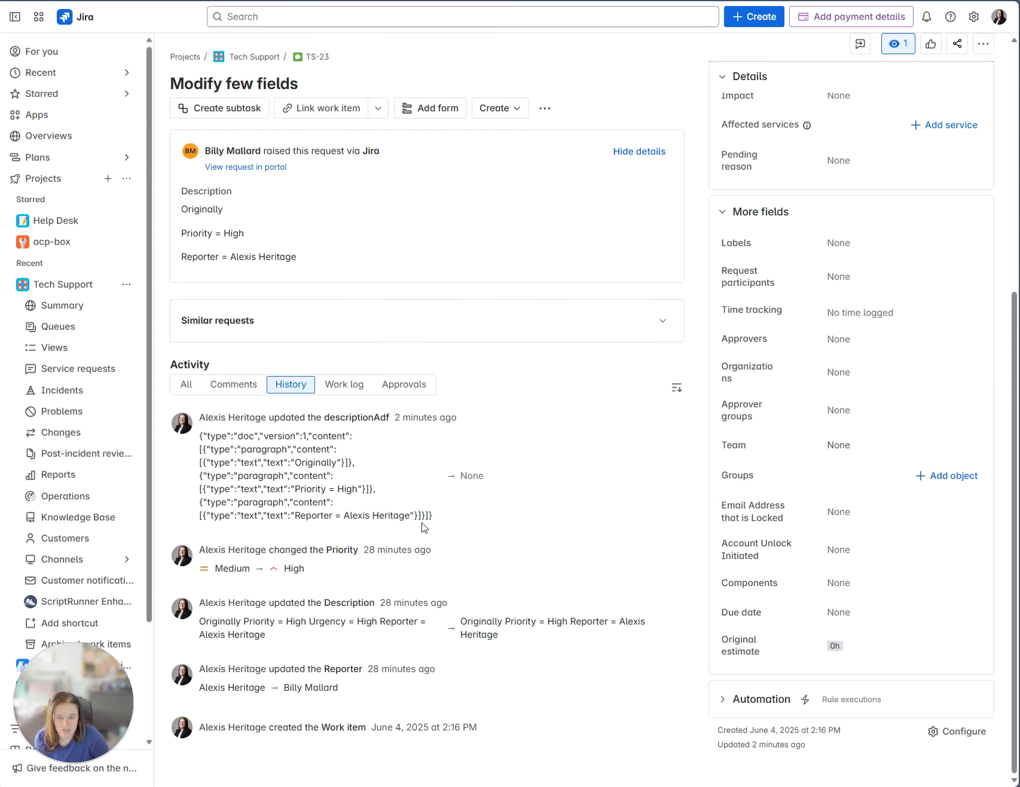
pyautogui.moveTo(433, 518); pyautogui.dragTo(200, 442)
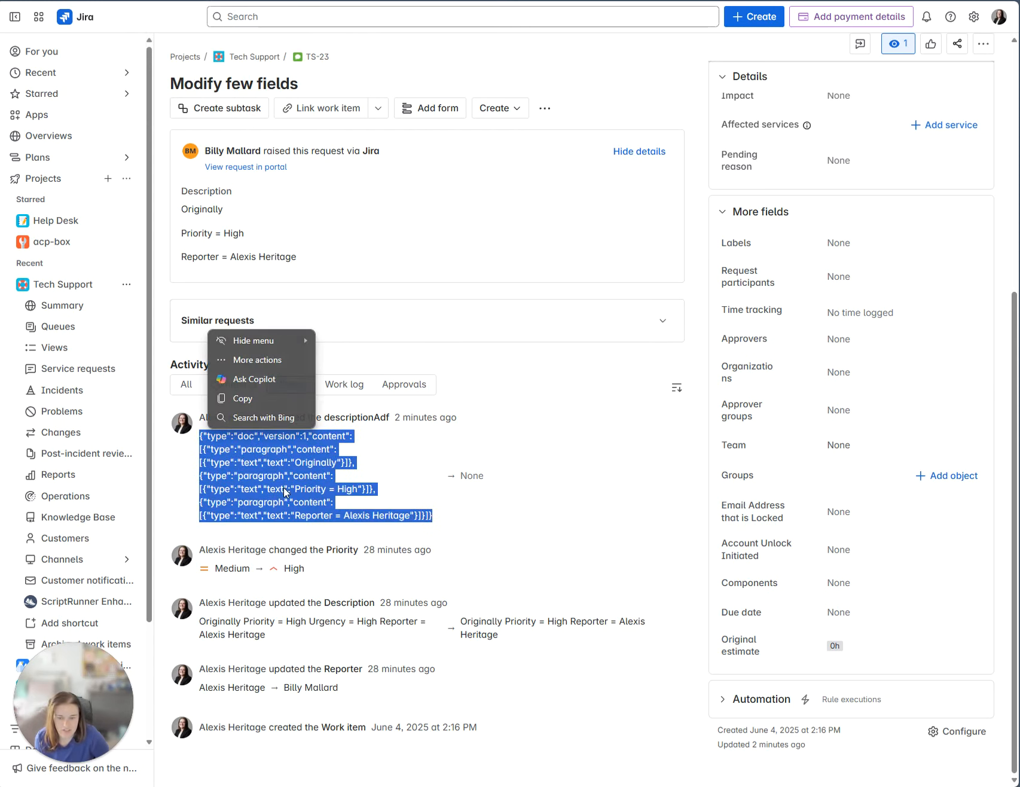